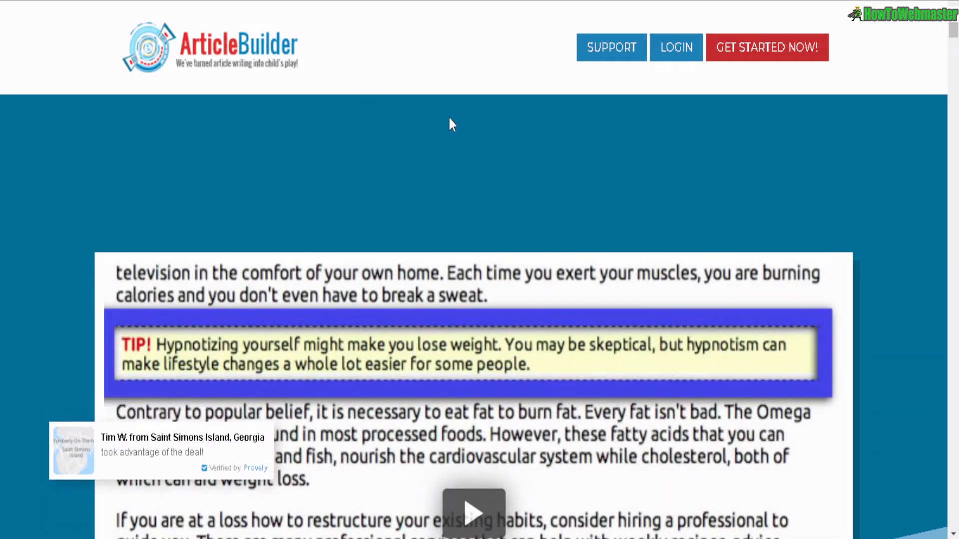
# - Scroll through the Article Builder sales page down to the Build an Article form
pyautogui.scroll(-2, 442, 118)
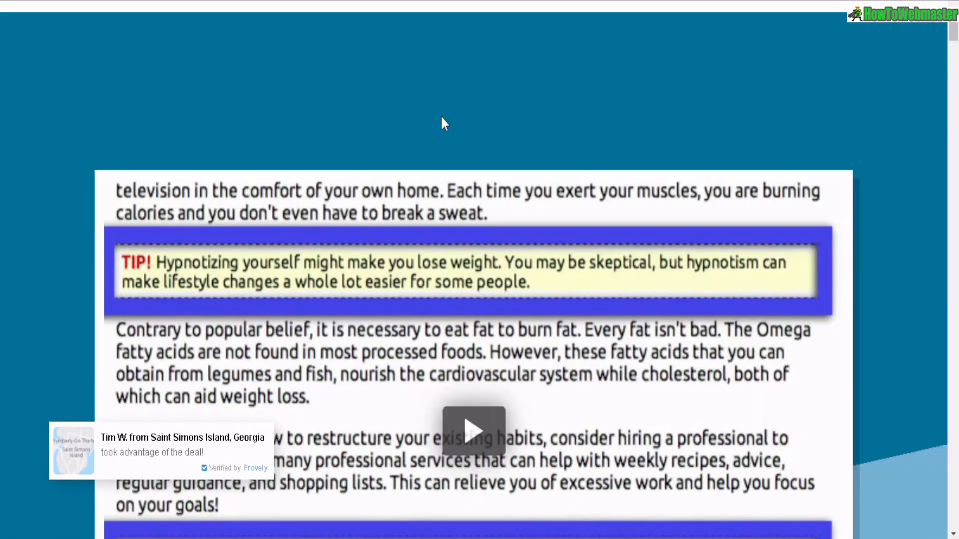
pyautogui.scroll(-2, 442, 119)
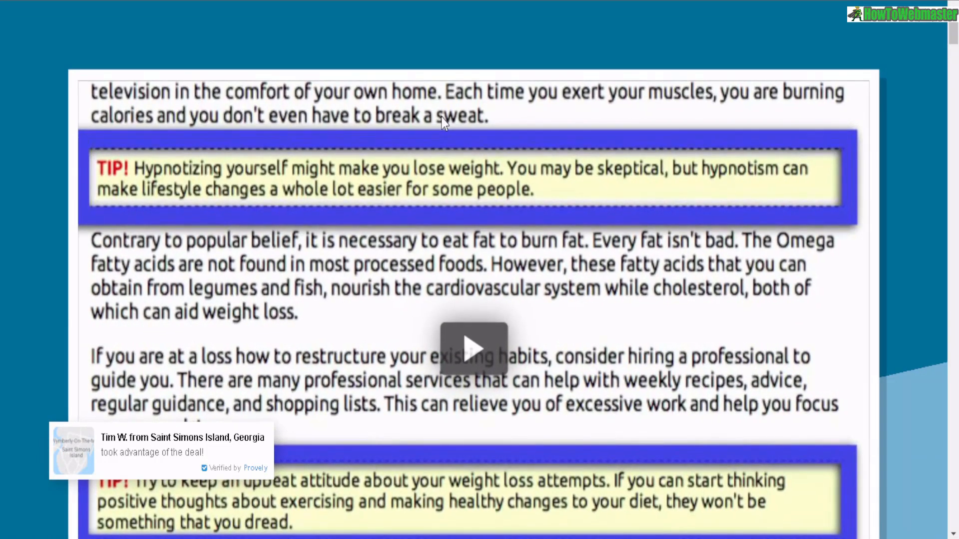
pyautogui.scroll(-1, 441, 117)
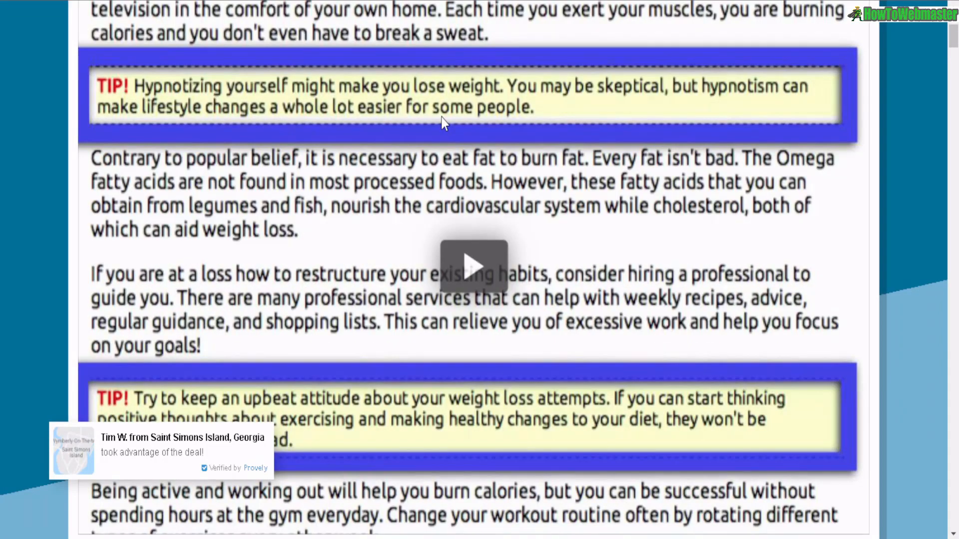
pyautogui.scroll(-10, 442, 122)
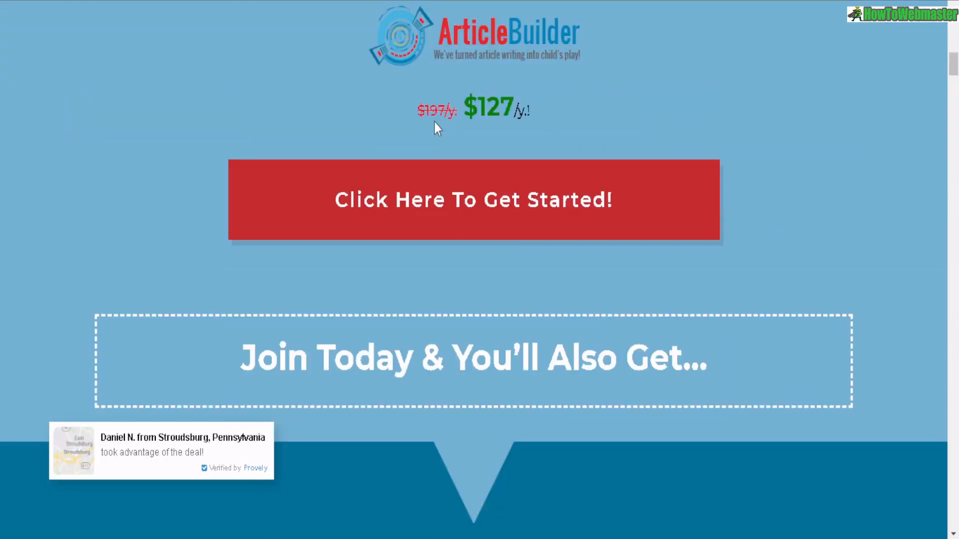
pyautogui.scroll(-3, 434, 123)
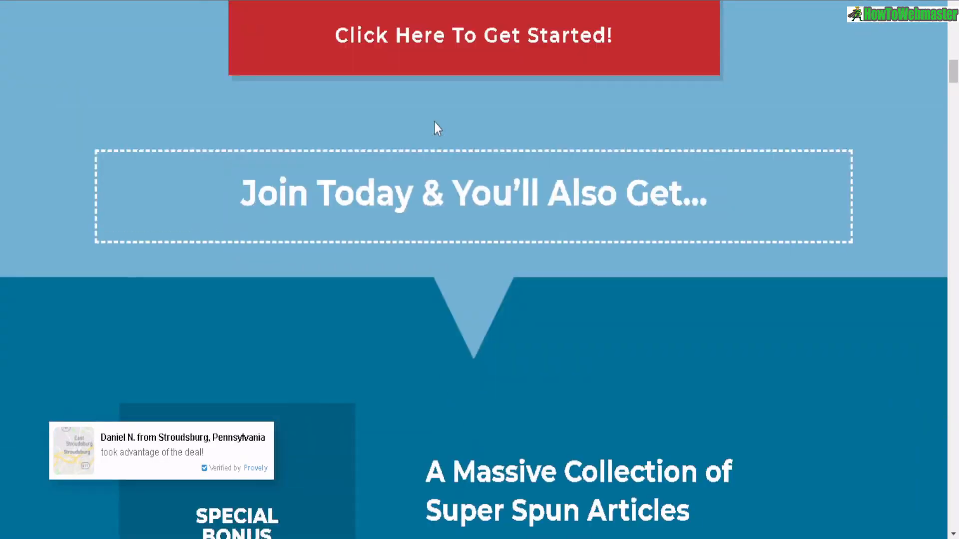
pyautogui.scroll(-15, 434, 123)
pyautogui.scroll(-5, 434, 122)
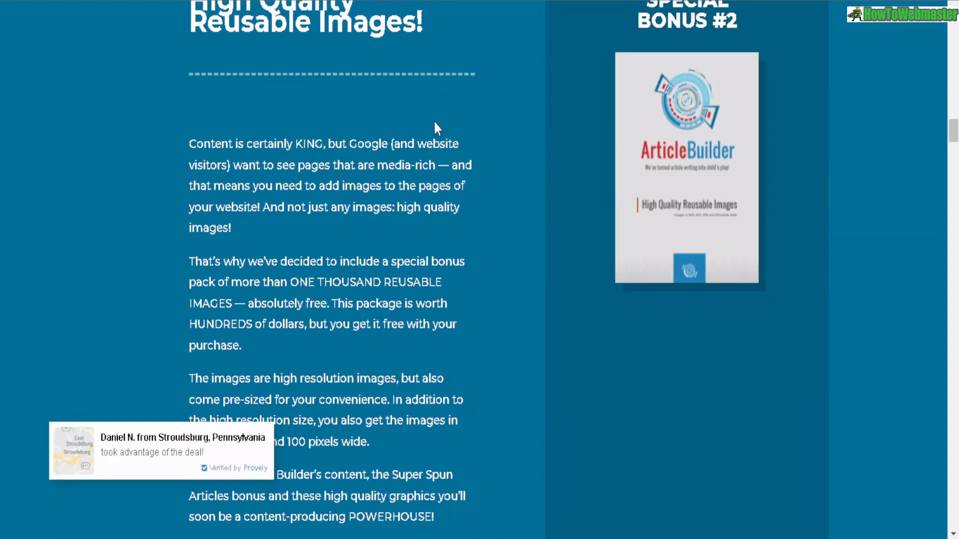
pyautogui.scroll(-14, 435, 121)
pyautogui.scroll(-11, 434, 123)
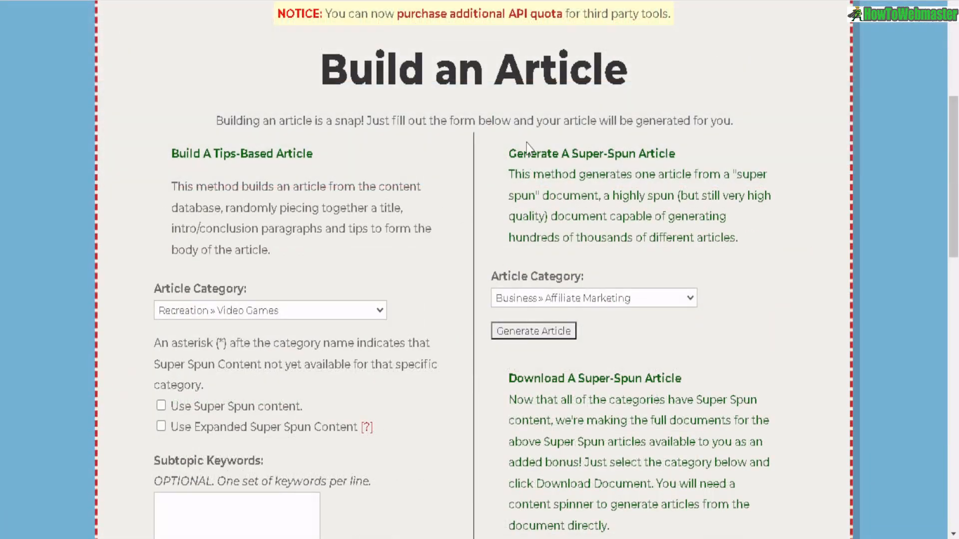
pyautogui.scroll(-2, 488, 112)
# - Examine the tips-based and super-spun article methods and the super-spun Article Category options
pyautogui.moveTo(203, 71); pyautogui.dragTo(306, 74)
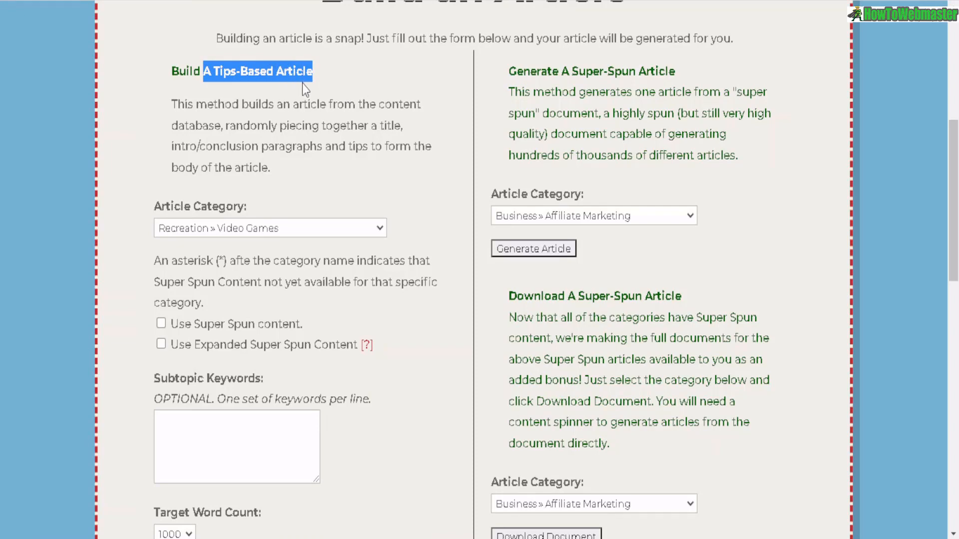
pyautogui.moveTo(516, 71); pyautogui.dragTo(662, 74)
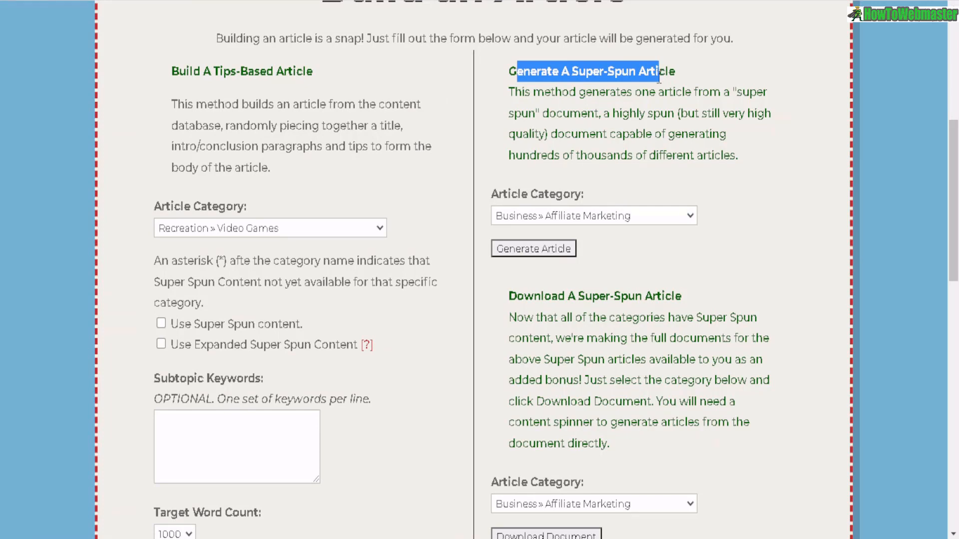
pyautogui.click(663, 216)
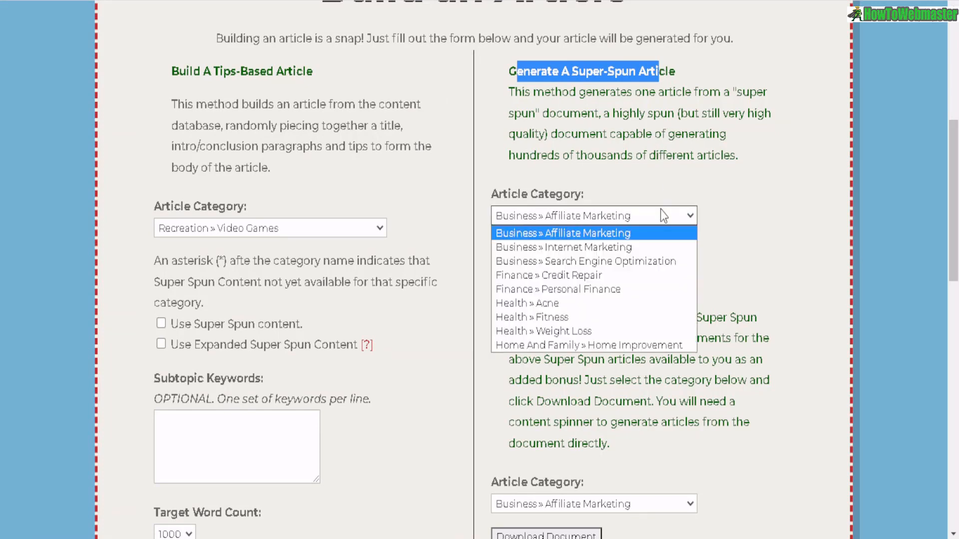
pyautogui.scroll(-2, 648, 197)
pyautogui.click(596, 138)
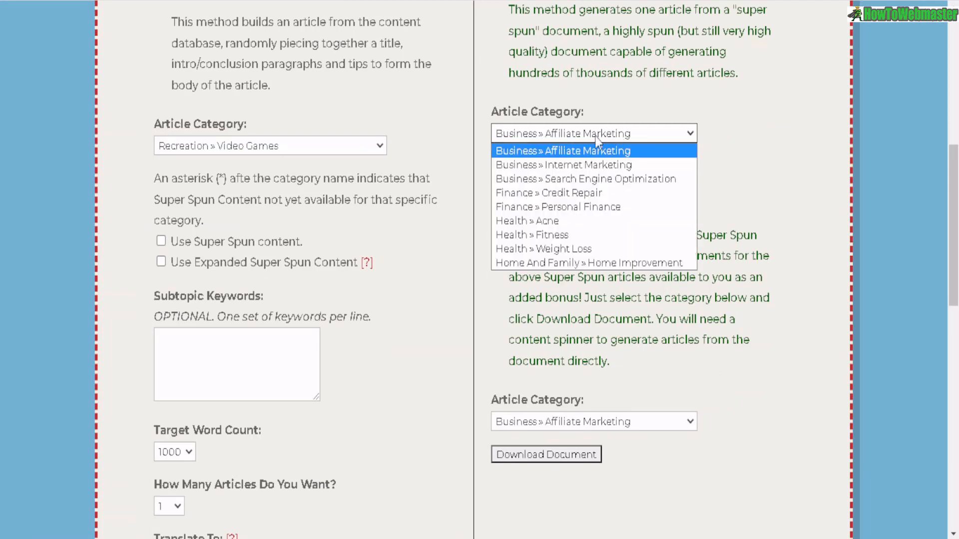
pyautogui.click(500, 83)
pyautogui.click(537, 132)
pyautogui.click(539, 151)
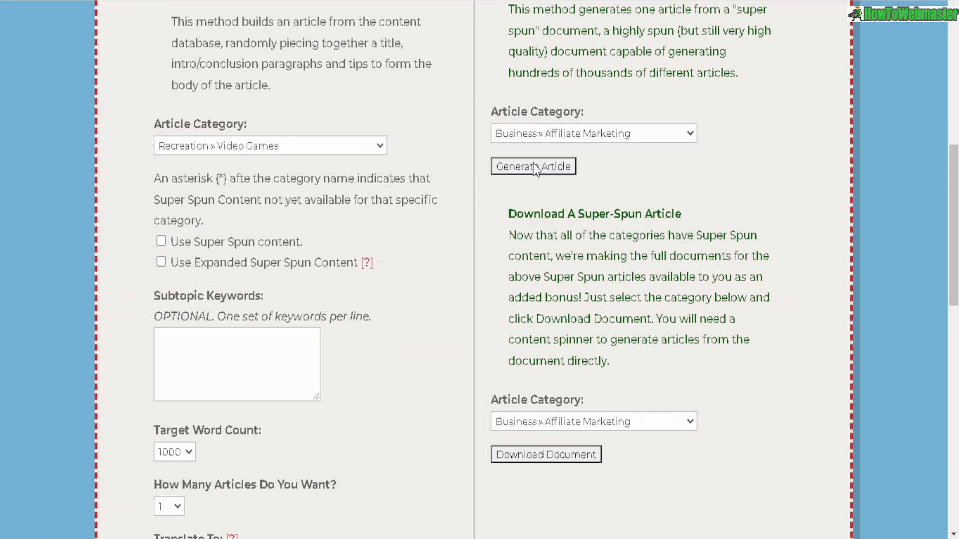
# - Highlight the tips-based method heading and open its Article Category list
pyautogui.scroll(2, 295, 113)
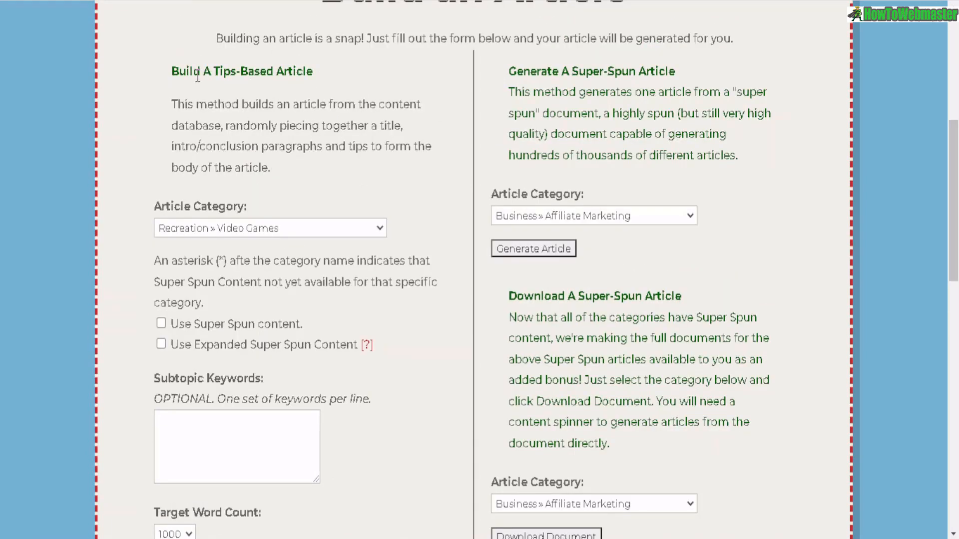
pyautogui.moveTo(197, 77); pyautogui.dragTo(324, 84)
pyautogui.scroll(-4, 407, 198)
pyautogui.scroll(2, 415, 149)
pyautogui.click(322, 144)
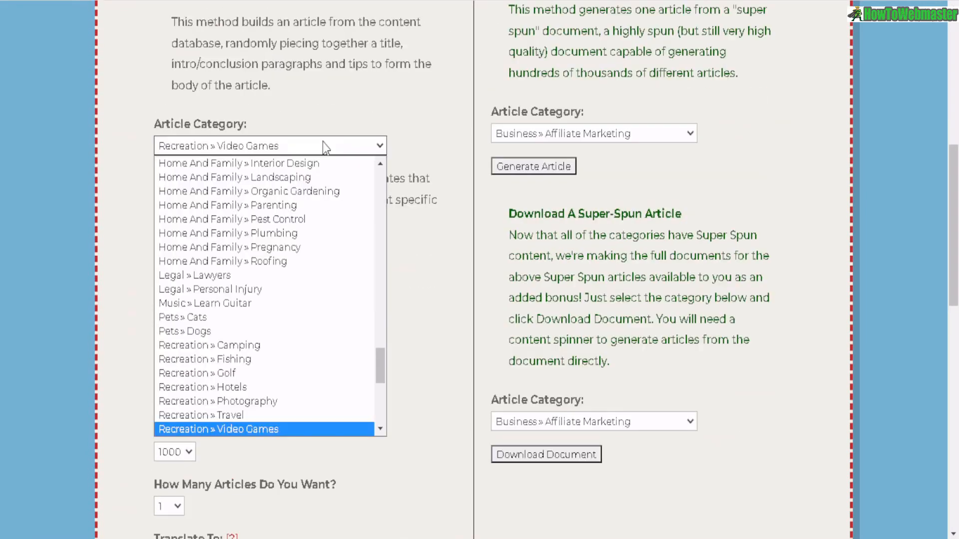
pyautogui.moveTo(378, 369)
pyautogui.mouseDown()
pyautogui.moveTo(377, 172)
pyautogui.moveTo(365, 397)
pyautogui.moveTo(368, 305)
pyautogui.moveTo(347, 181)
pyautogui.moveTo(366, 175)
pyautogui.mouseUp()
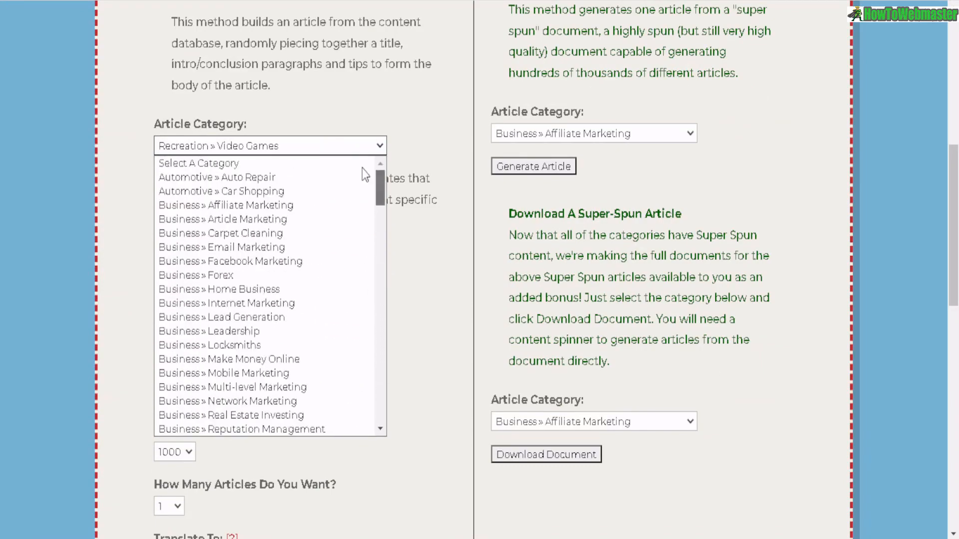
# - Review the tips-based Article Category list and the Use Super Spun content option
pyautogui.scroll(-3, 368, 195)
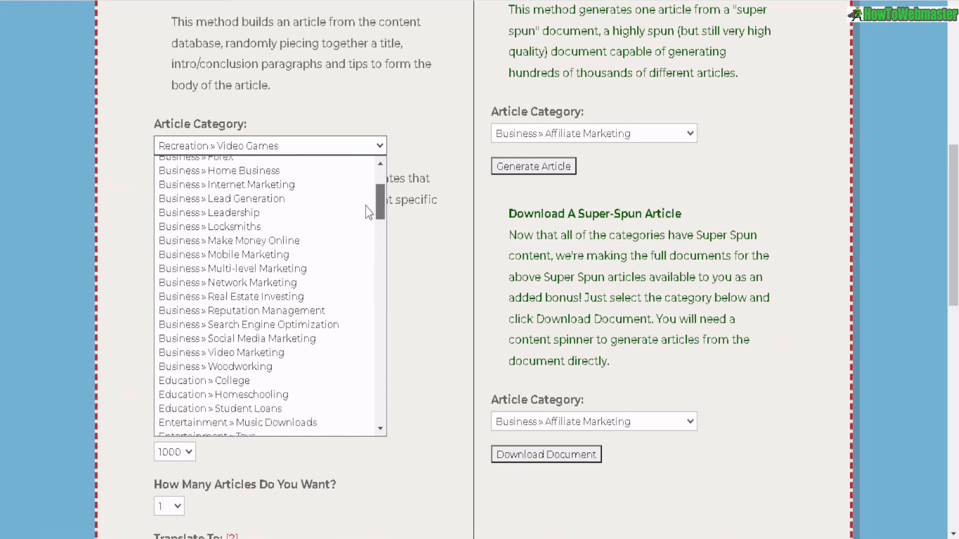
pyautogui.scroll(1, 368, 212)
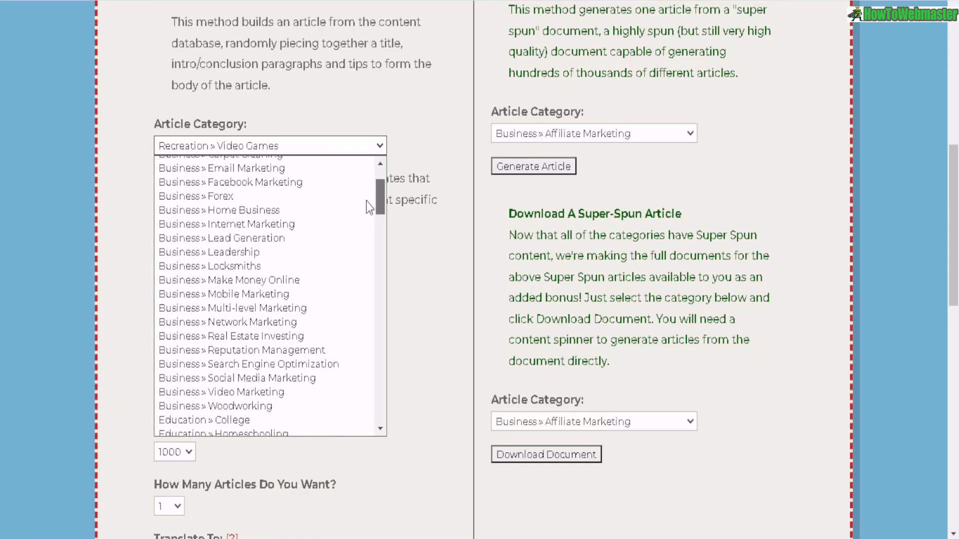
pyautogui.scroll(-6, 365, 220)
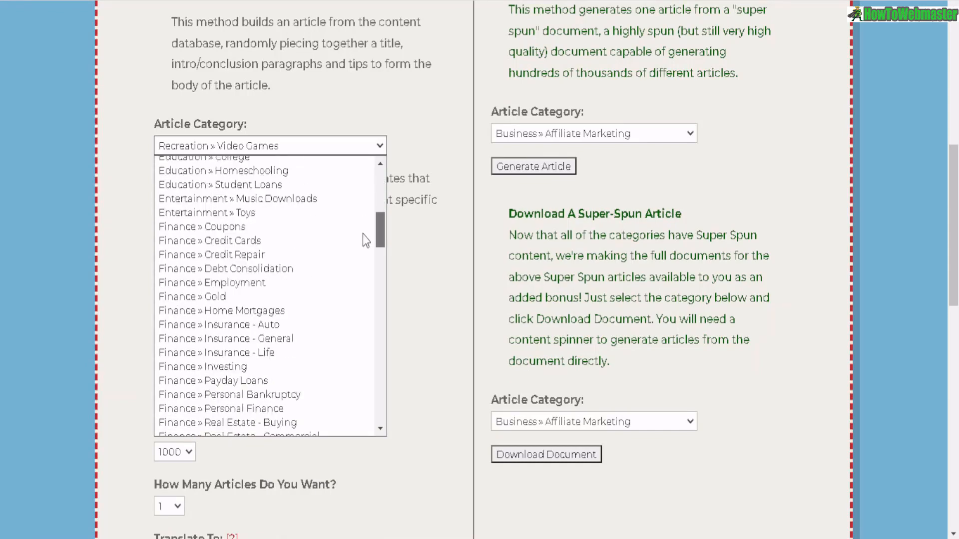
pyautogui.scroll(-2, 364, 245)
pyautogui.scroll(-3, 363, 257)
pyautogui.scroll(3, 364, 246)
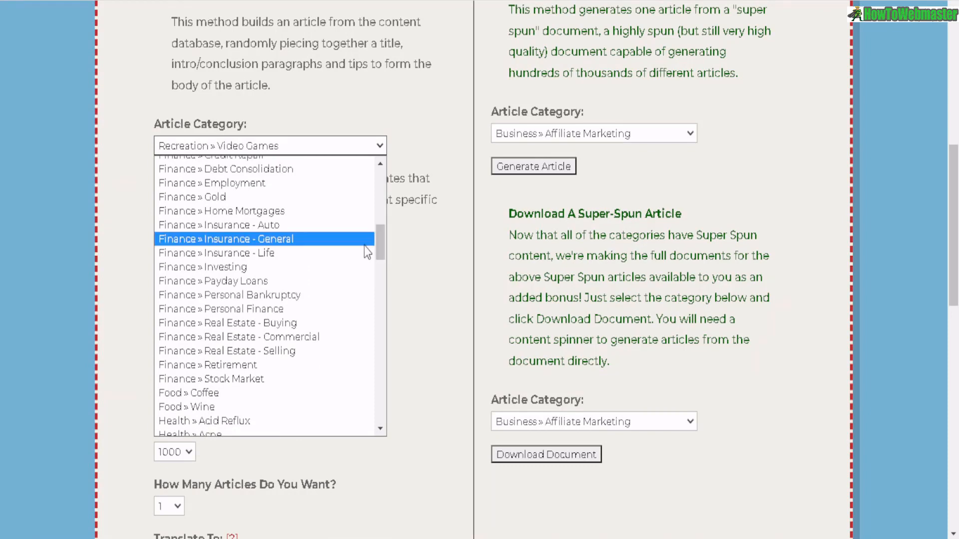
pyautogui.scroll(1, 269, 210)
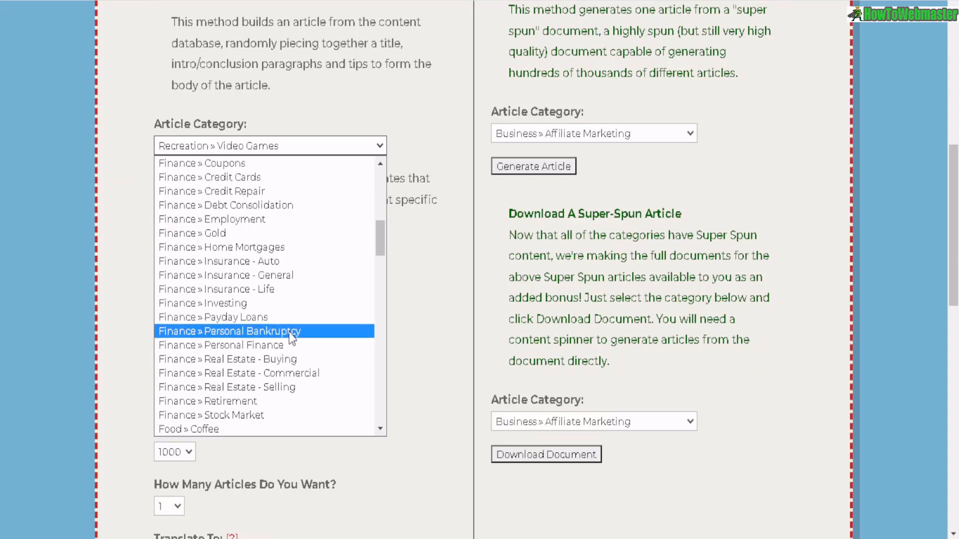
pyautogui.scroll(-15, 290, 325)
pyautogui.scroll(4, 257, 210)
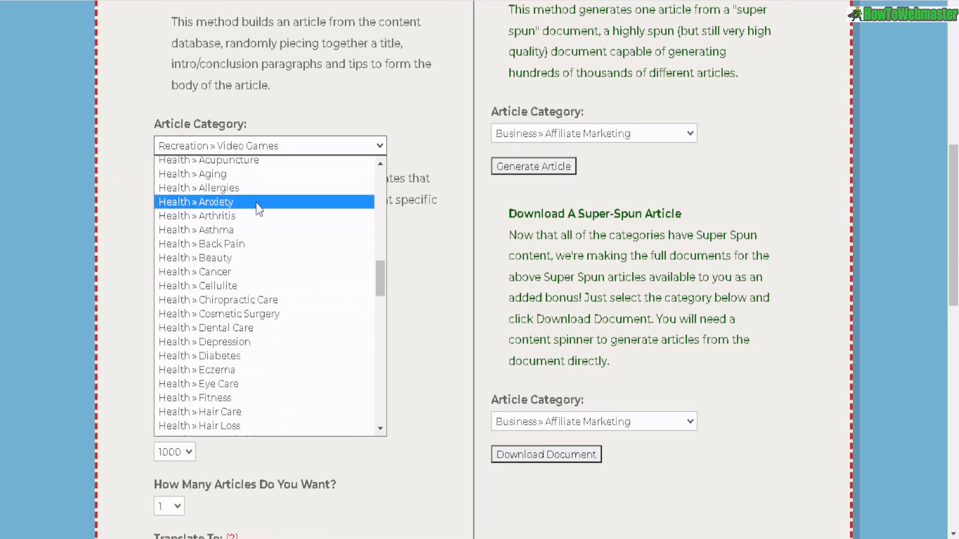
pyautogui.scroll(4, 227, 215)
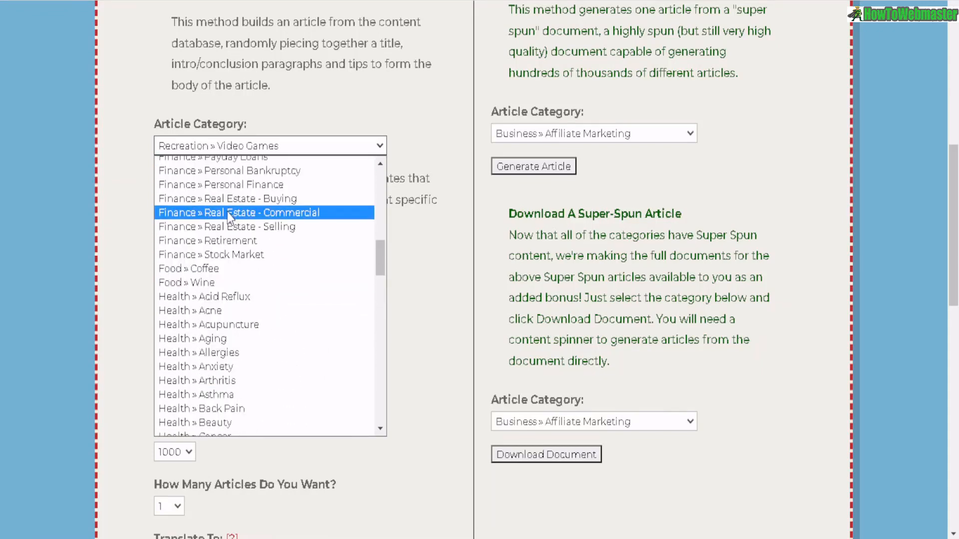
pyautogui.scroll(-11, 227, 222)
pyautogui.scroll(-8, 227, 225)
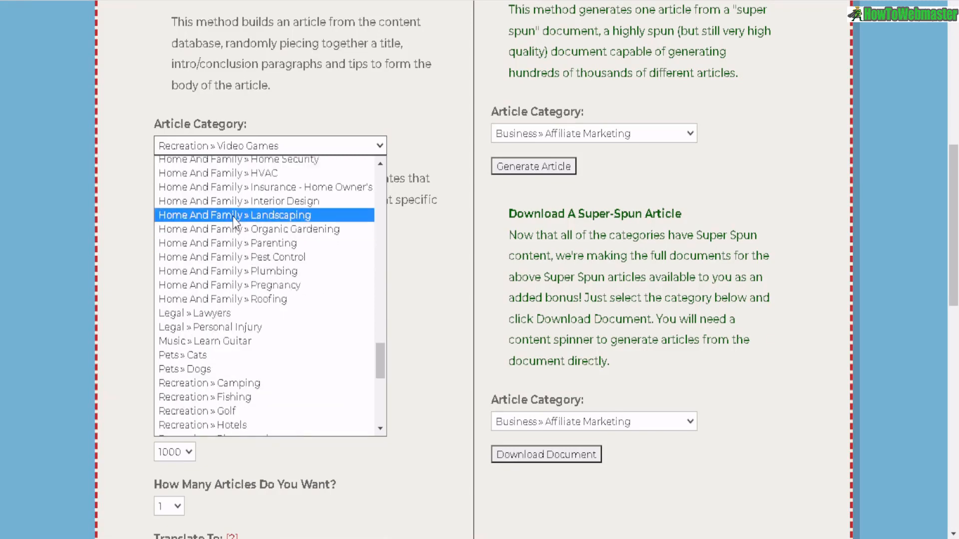
pyautogui.scroll(4, 233, 217)
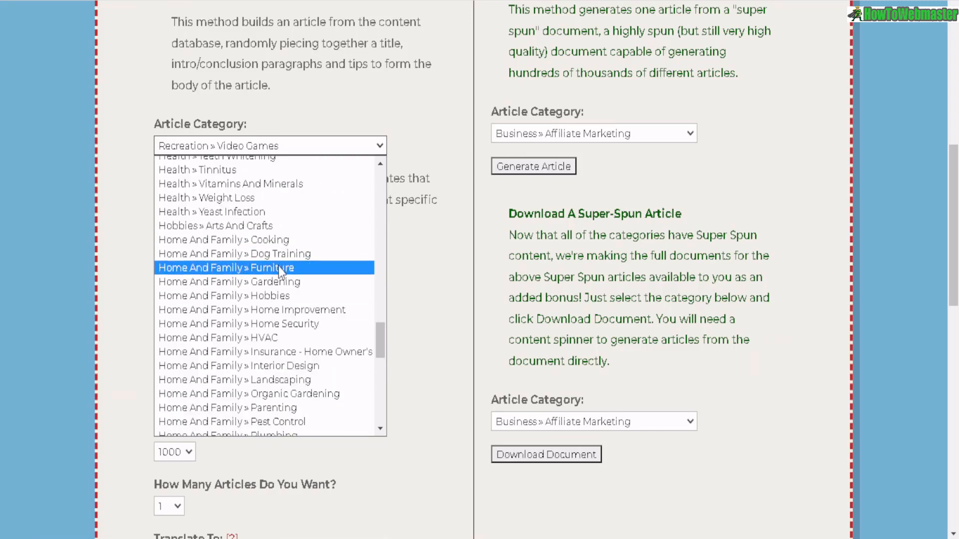
pyautogui.scroll(-8, 267, 280)
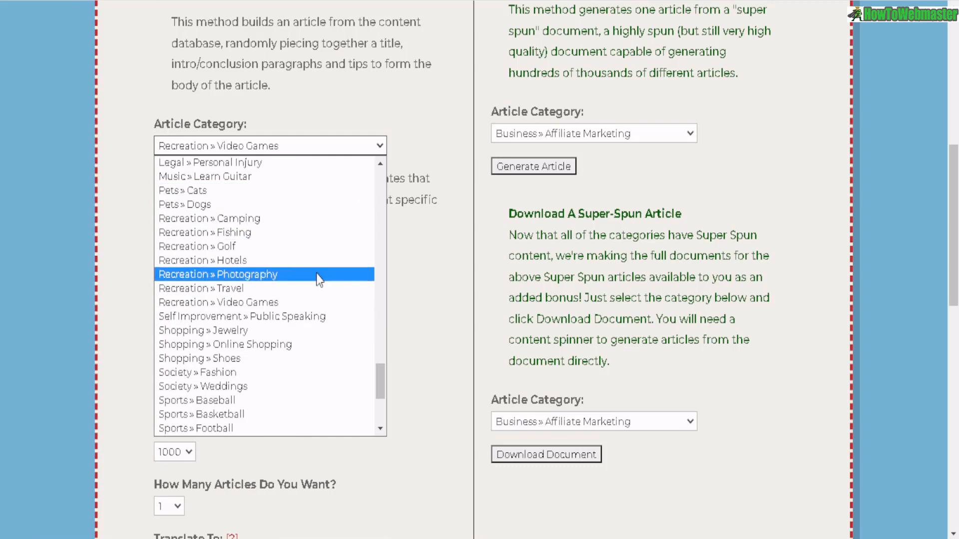
pyautogui.scroll(-4, 315, 265)
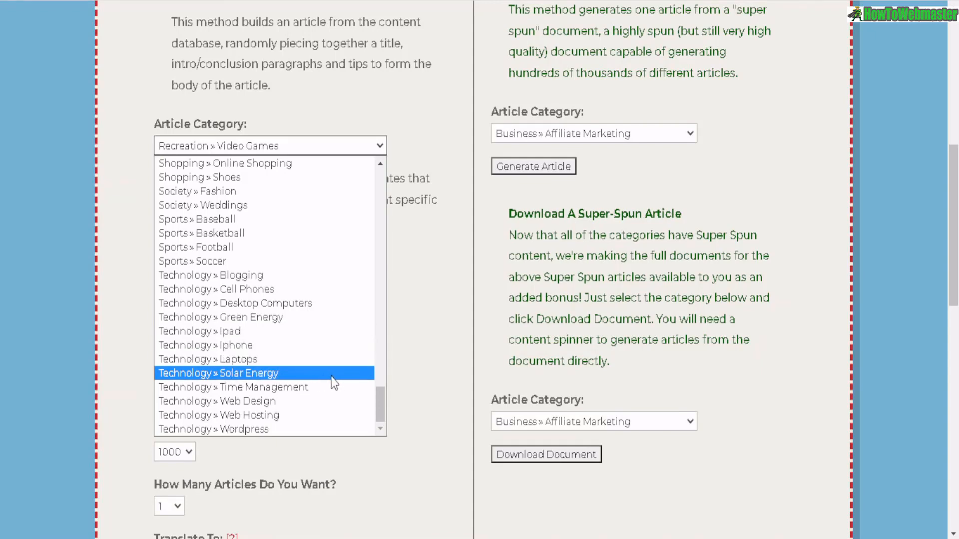
pyautogui.scroll(10, 293, 329)
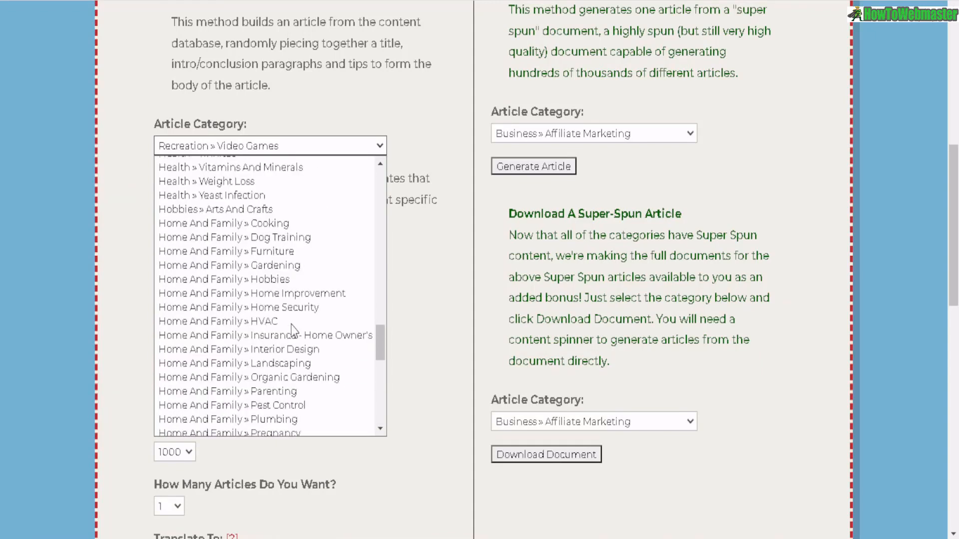
pyautogui.scroll(5, 293, 329)
pyautogui.scroll(8, 294, 330)
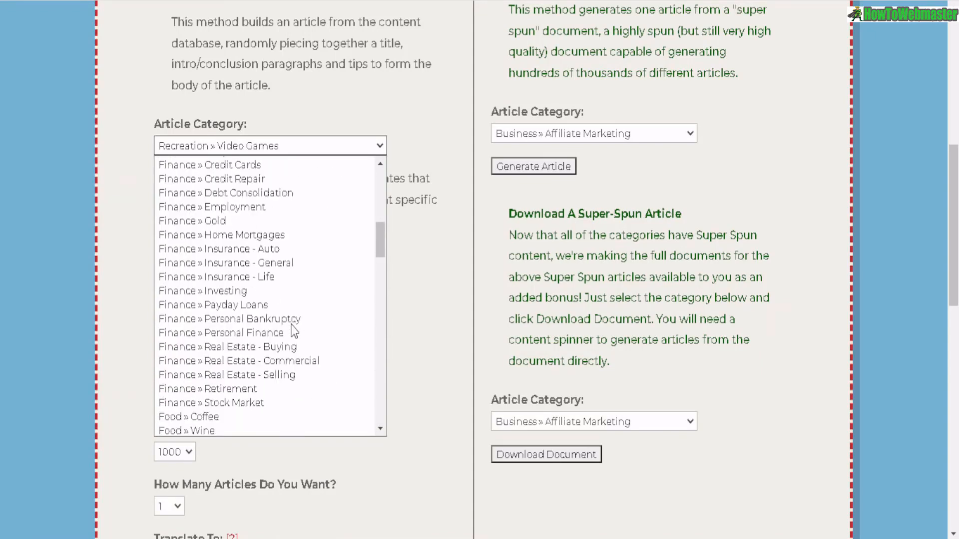
pyautogui.scroll(-10, 291, 326)
pyautogui.scroll(20, 294, 330)
pyautogui.scroll(-13, 282, 286)
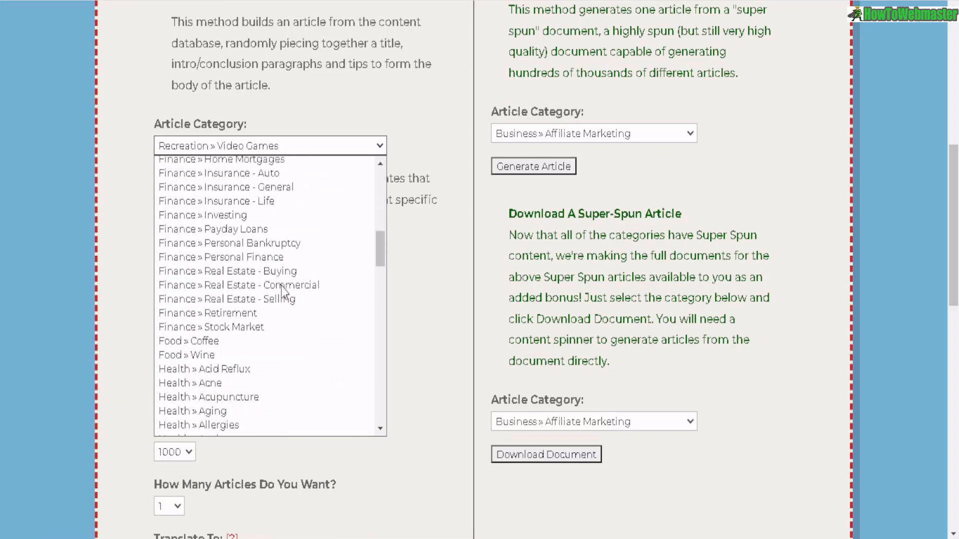
pyautogui.scroll(1, 281, 286)
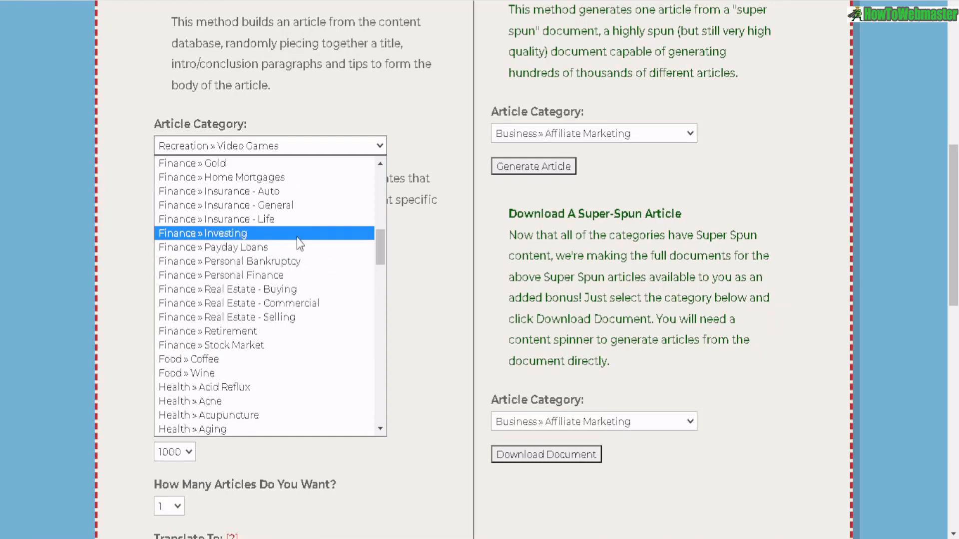
pyautogui.scroll(4, 298, 244)
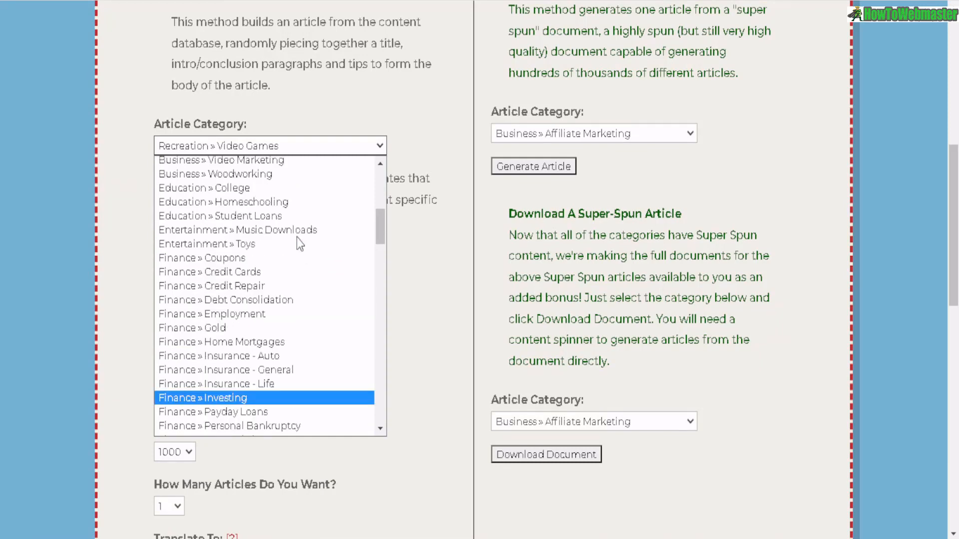
pyautogui.scroll(-6, 296, 239)
pyautogui.scroll(-6, 295, 240)
pyautogui.scroll(-20, 289, 244)
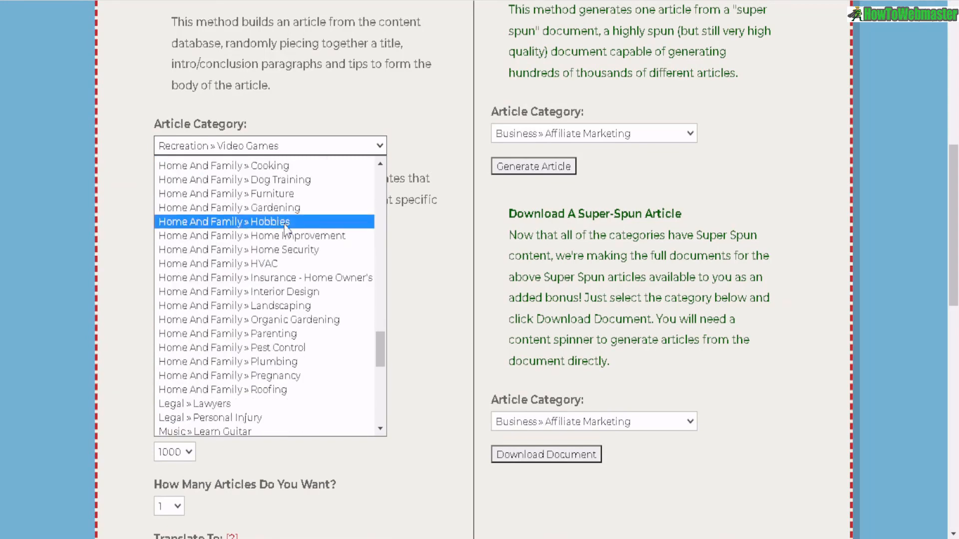
pyautogui.scroll(20, 324, 209)
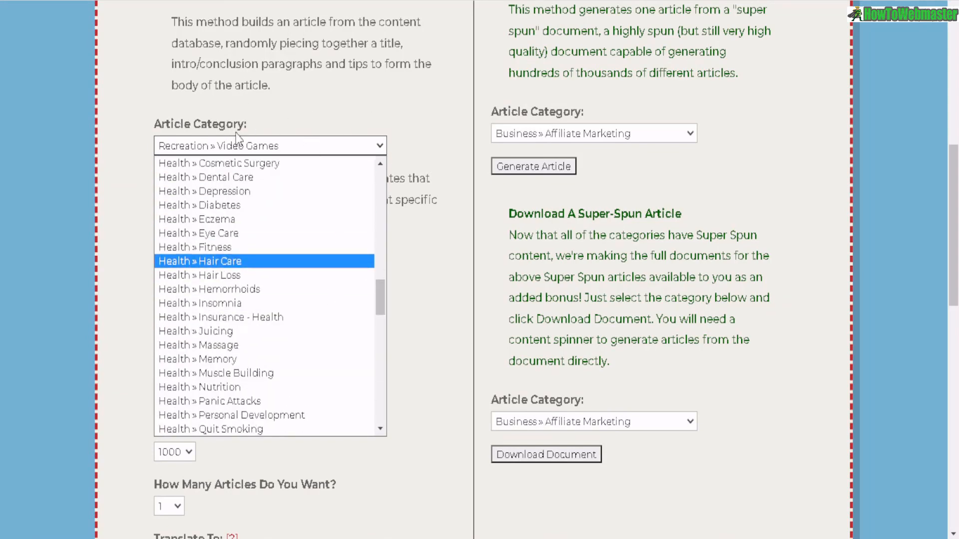
pyautogui.click(297, 112)
pyautogui.scroll(-2, 253, 206)
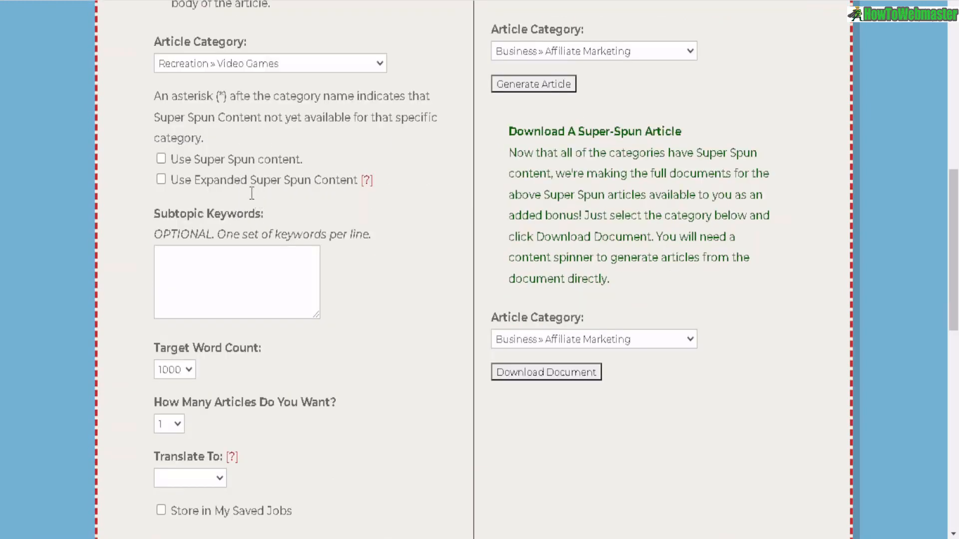
pyautogui.moveTo(194, 160); pyautogui.dragTo(296, 160)
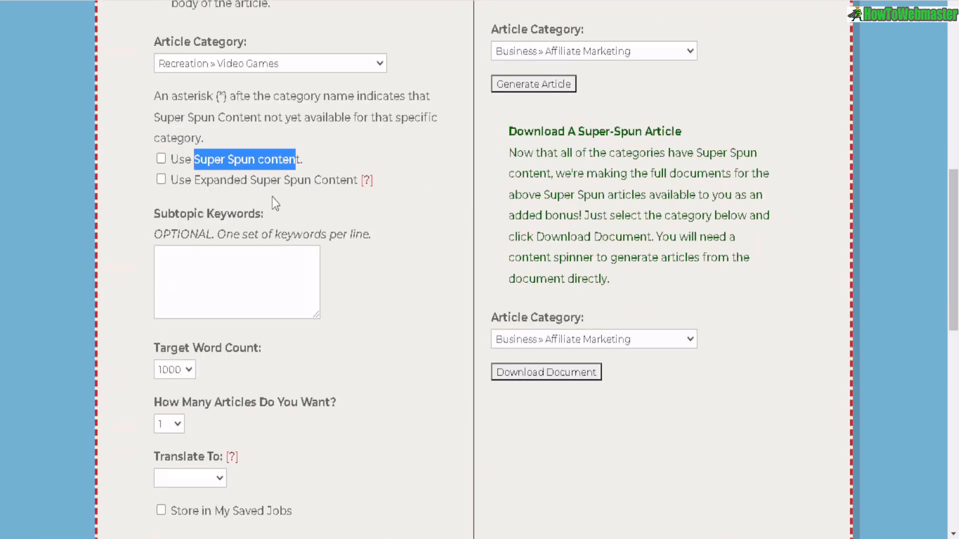
# - Review the Super Spun content options and the optional Subtopic Keywords instructions
pyautogui.moveTo(195, 180); pyautogui.dragTo(321, 180)
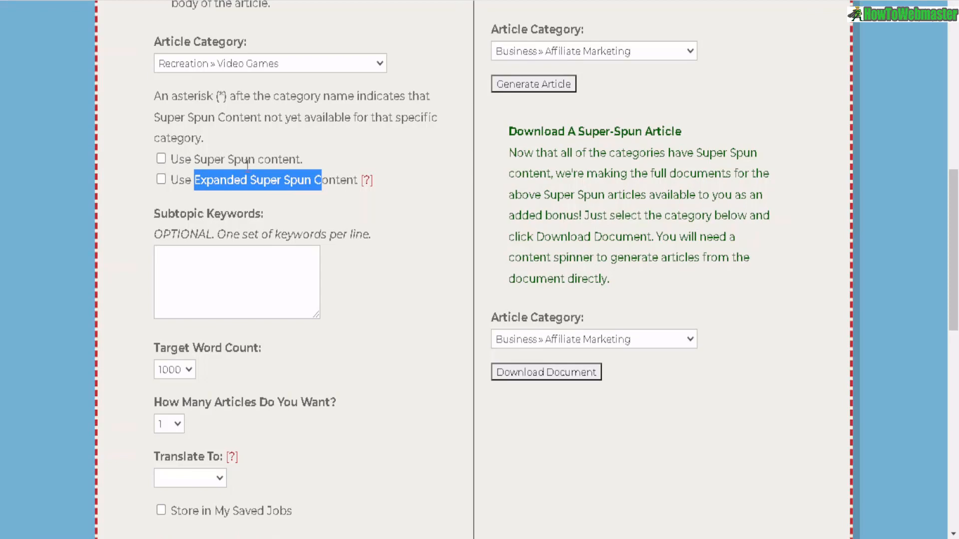
pyautogui.scroll(-2, 248, 166)
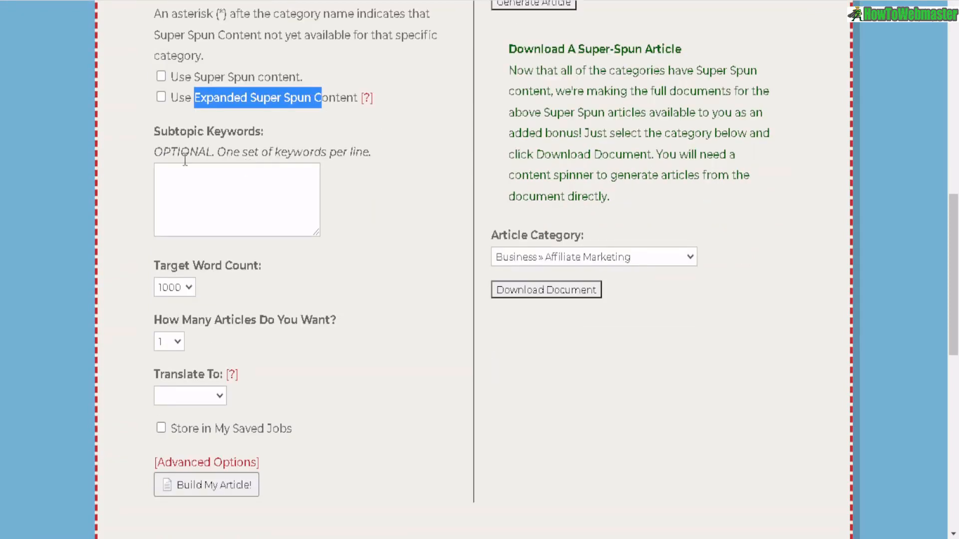
pyautogui.moveTo(190, 155); pyautogui.dragTo(355, 154)
pyautogui.scroll(2, 337, 184)
pyautogui.scroll(2, 337, 184)
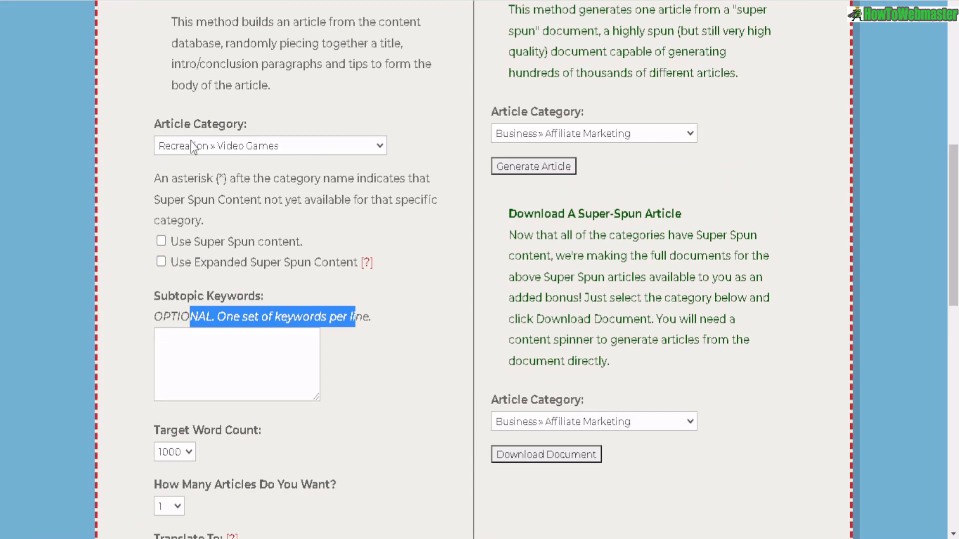
pyautogui.scroll(-4, 253, 145)
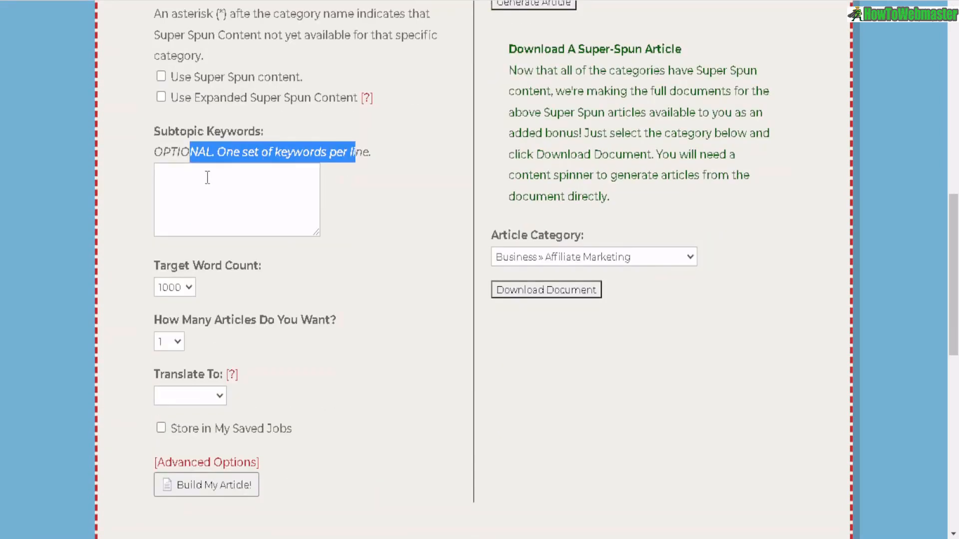
# - Paste the subtopic keywords nintendo, playstation and xbox into the Subtopic Keywords box, one per line
pyautogui.click(207, 177)
pyautogui.write('nintendo playstation xbox')
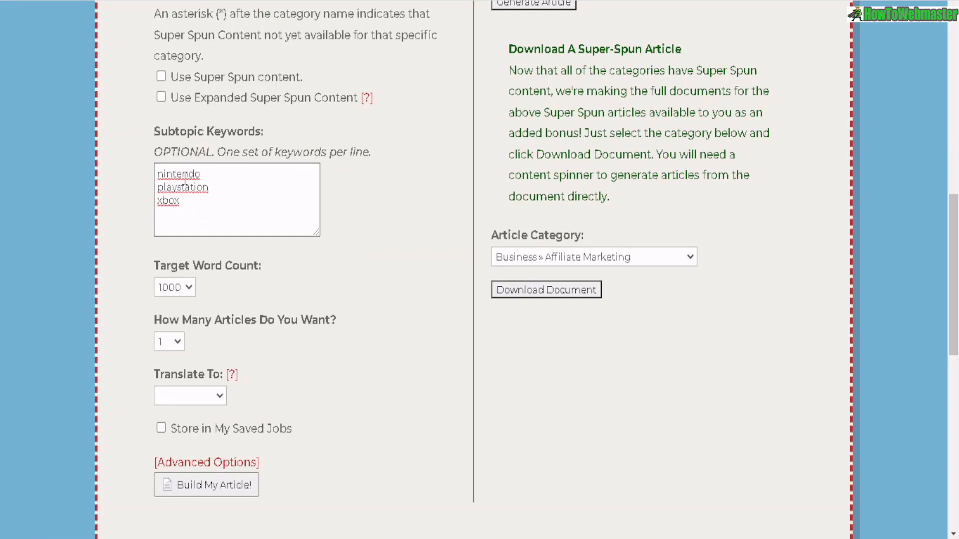
pyautogui.moveTo(180, 173); pyautogui.dragTo(181, 189)
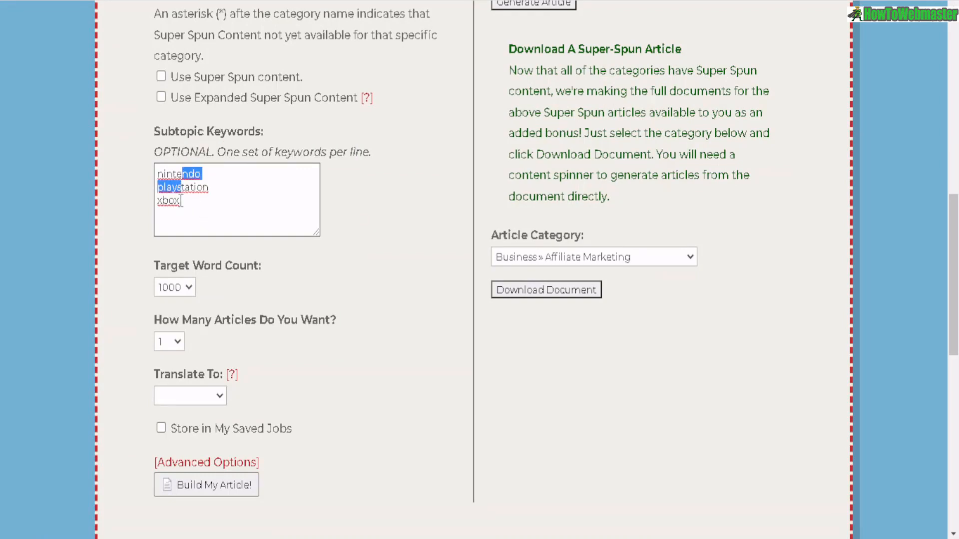
# - Check the Target Word Count, number of articles and Translate To language lists, keeping 1000 words and 1 article
pyautogui.scroll(4, 283, 184)
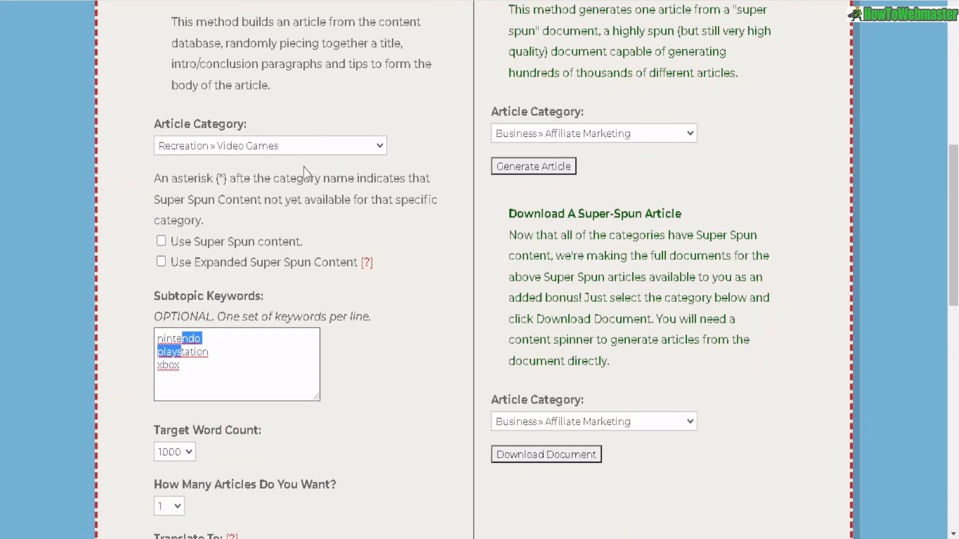
pyautogui.scroll(-8, 312, 211)
pyautogui.click(189, 122)
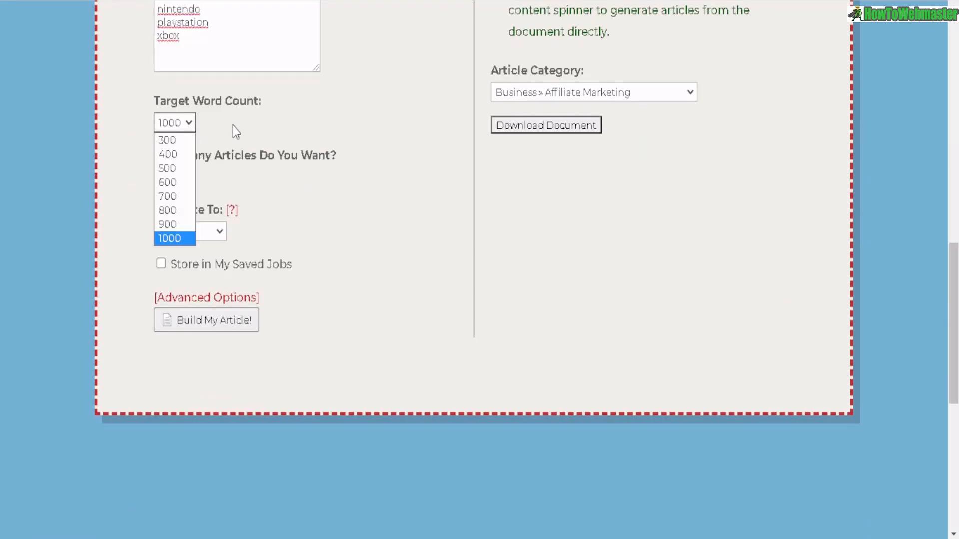
pyautogui.click(183, 238)
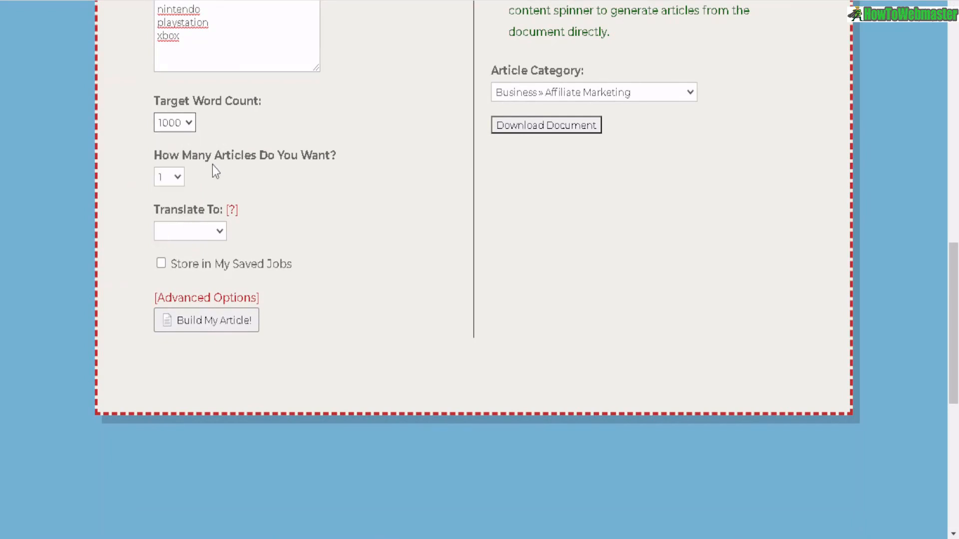
pyautogui.click(178, 175)
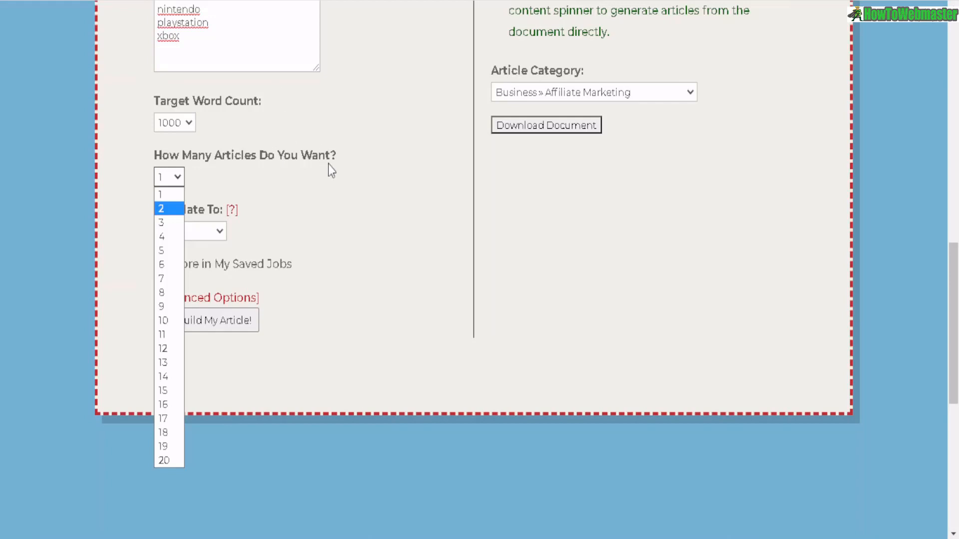
pyautogui.click(162, 195)
pyautogui.click(219, 233)
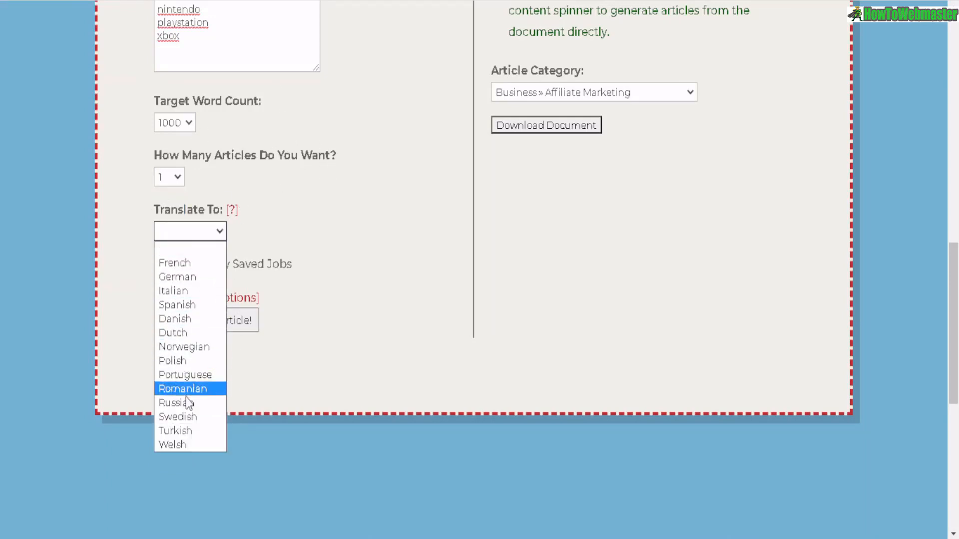
pyautogui.click(271, 263)
# - Enable Spin Phrases Only in the advanced options and build the article
pyautogui.click(186, 300)
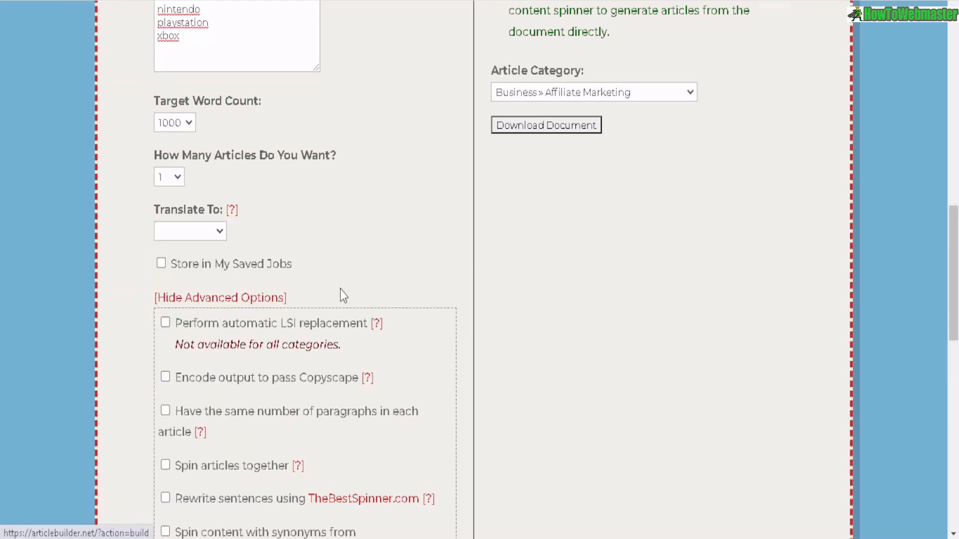
pyautogui.scroll(-5, 340, 295)
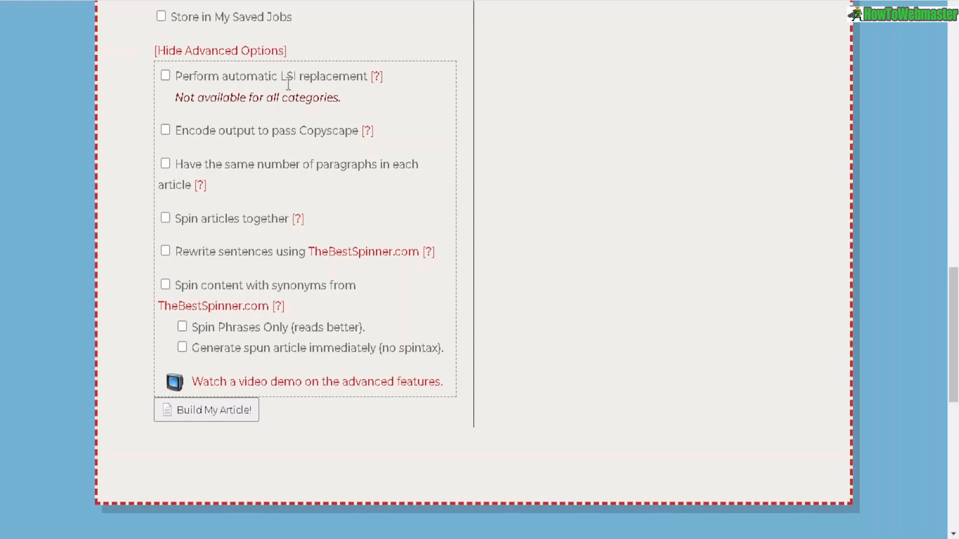
pyautogui.moveTo(281, 80); pyautogui.dragTo(332, 78)
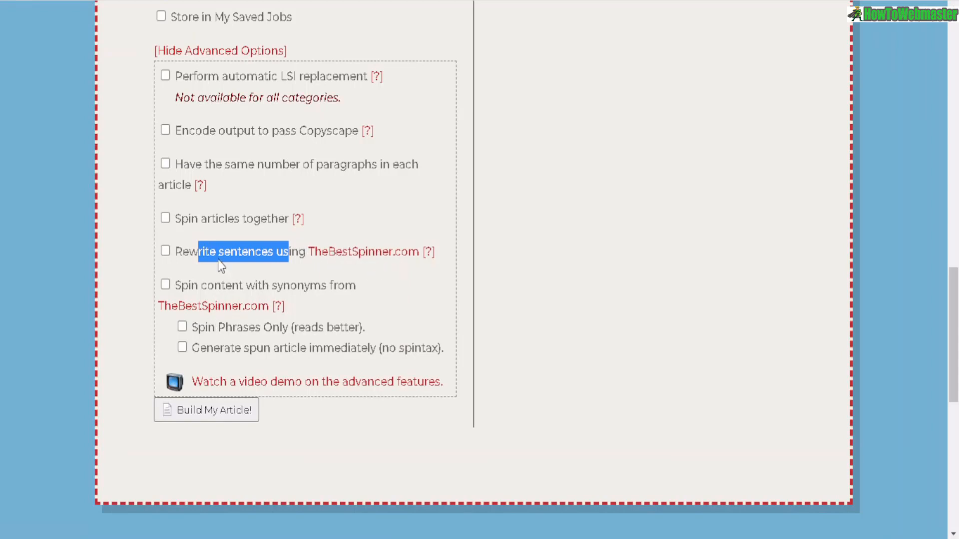
pyautogui.click(181, 329)
pyautogui.click(212, 415)
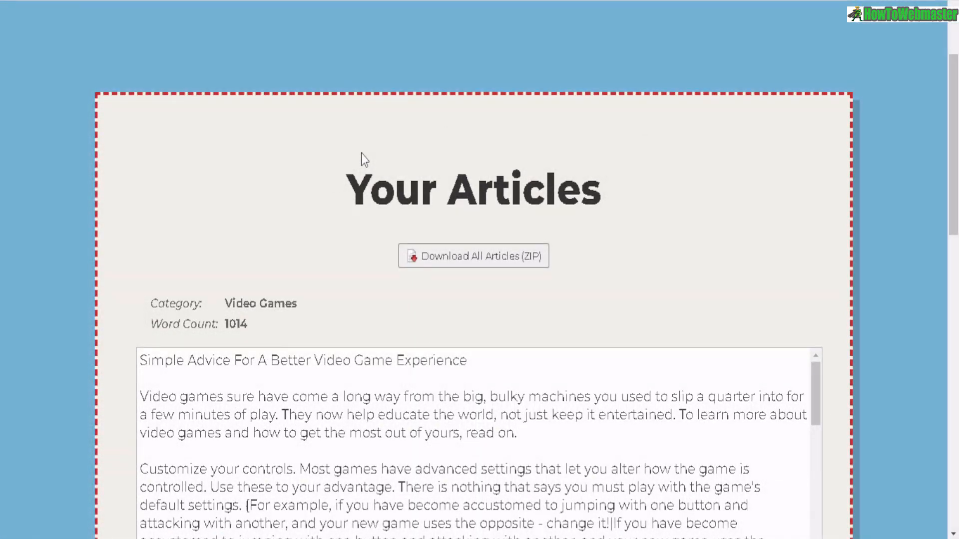
# - Read through the generated Video Games article and its subtopic keyword headings
pyautogui.scroll(-2, 232, 95)
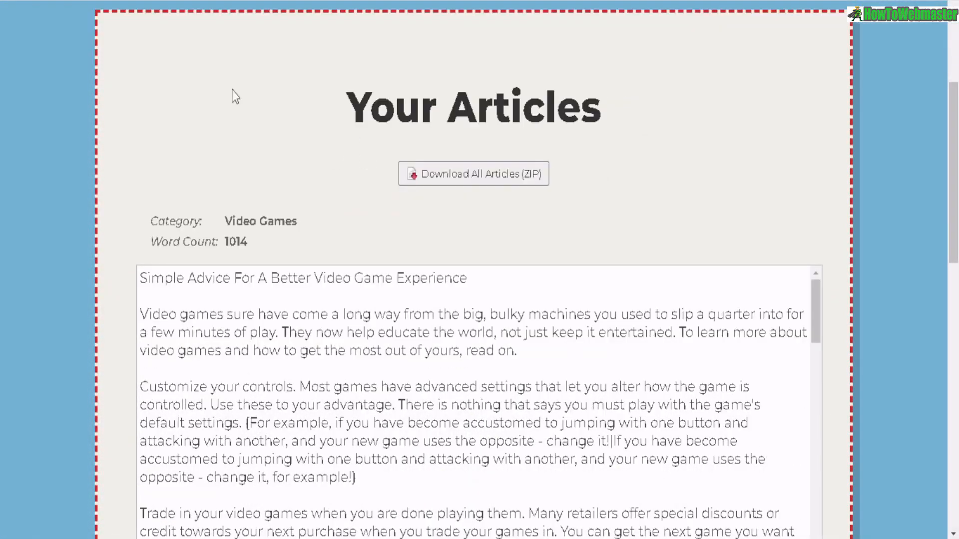
pyautogui.scroll(-5, 289, 151)
pyautogui.scroll(2, 294, 150)
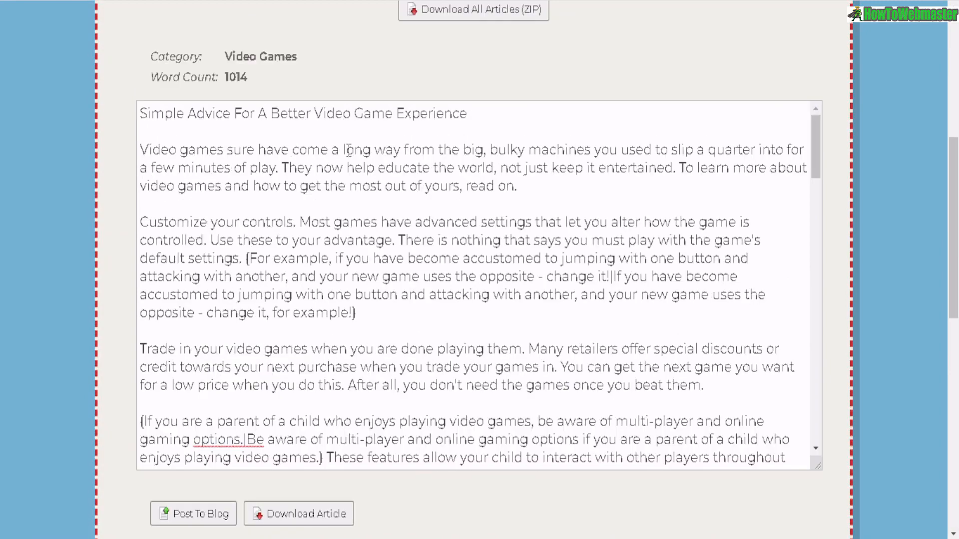
pyautogui.moveTo(484, 150); pyautogui.dragTo(139, 150)
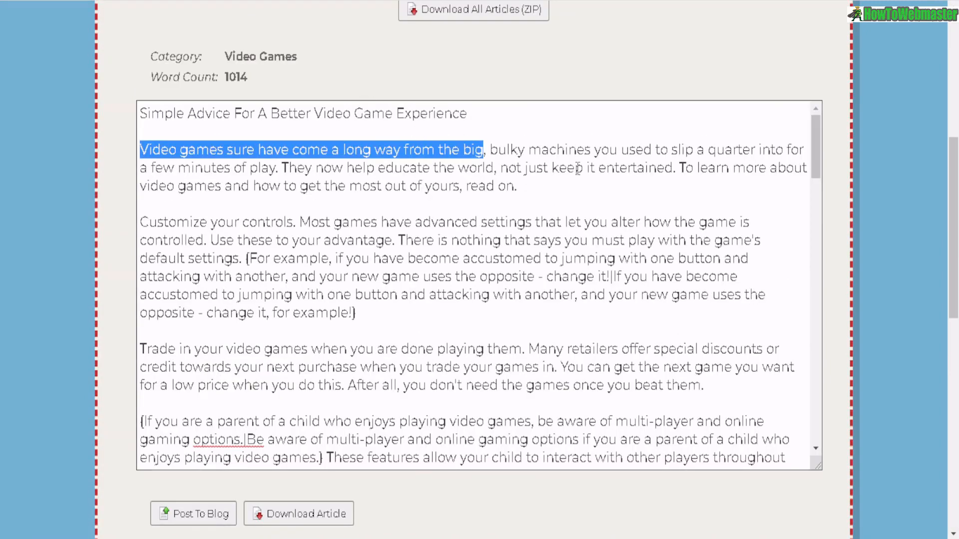
pyautogui.moveTo(820, 164); pyautogui.dragTo(810, 328)
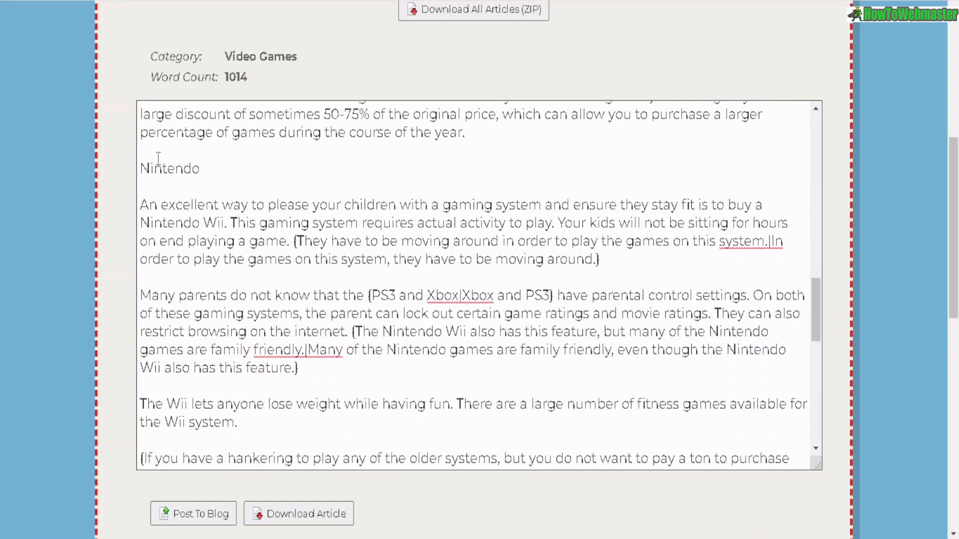
pyautogui.moveTo(150, 168); pyautogui.dragTo(200, 169)
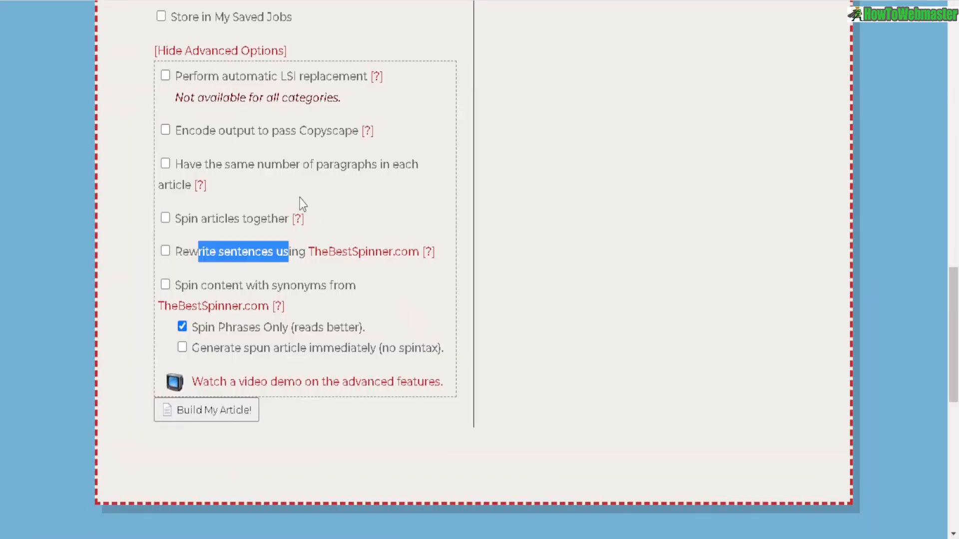
# - Scroll through the article's Xbox section and examine its spintax phrases
pyautogui.scroll(6, 300, 203)
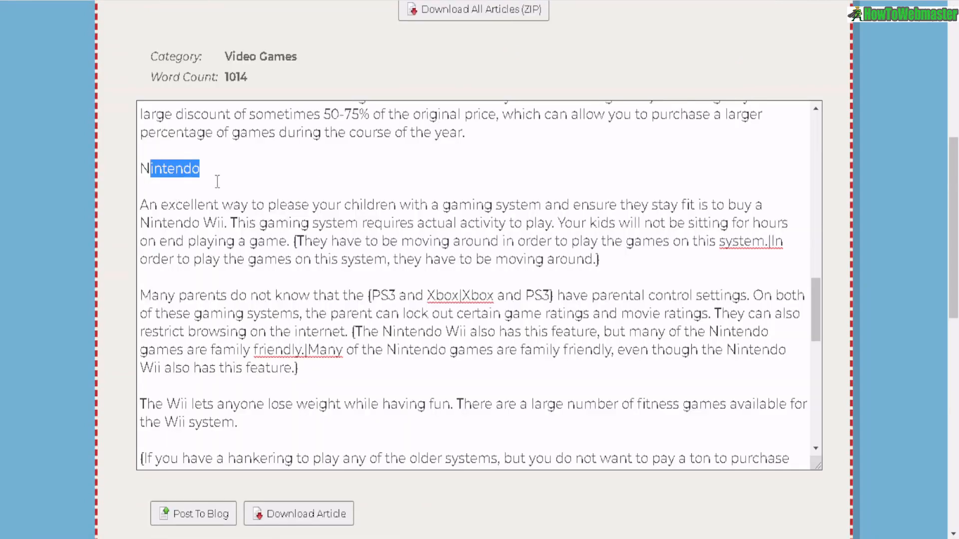
pyautogui.scroll(-5, 210, 177)
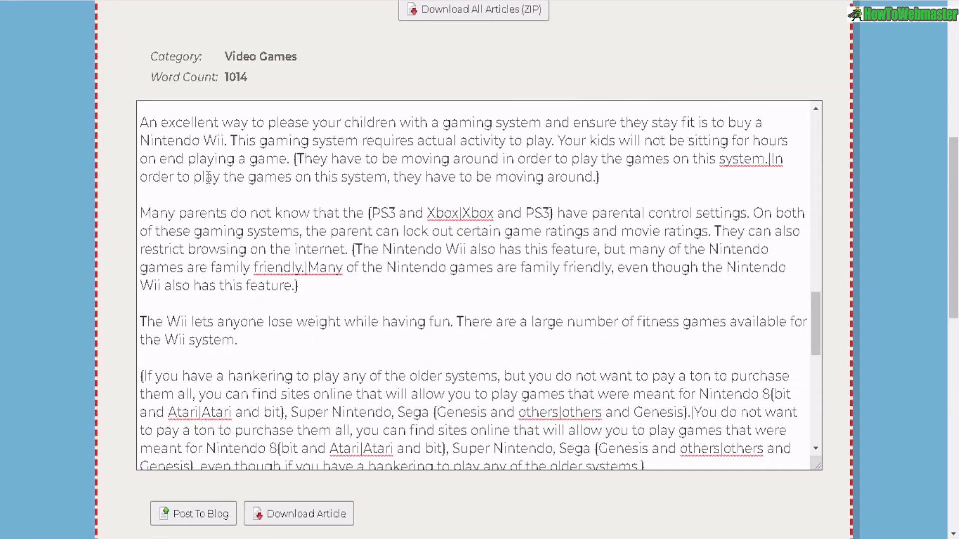
pyautogui.scroll(-5, 218, 330)
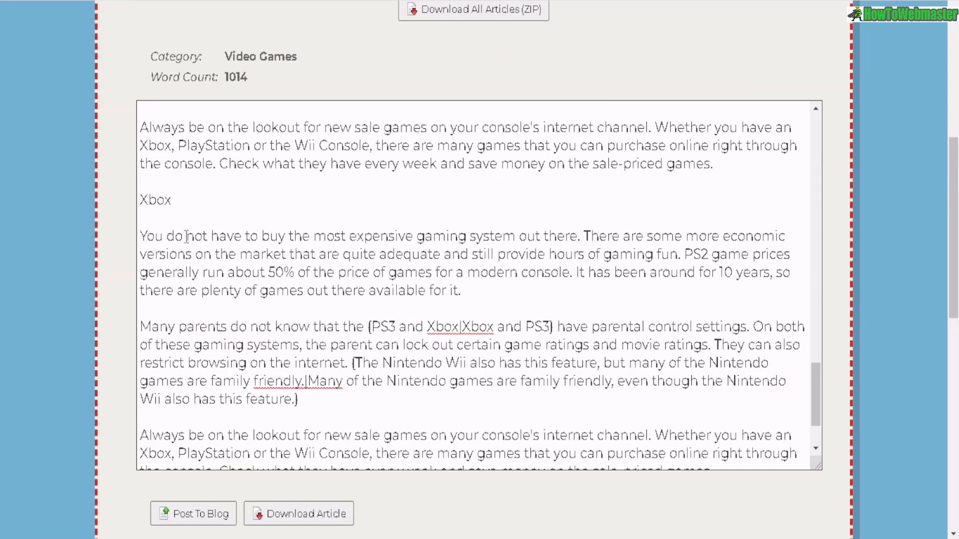
pyautogui.moveTo(157, 200); pyautogui.dragTo(495, 263)
pyautogui.scroll(-2, 310, 285)
pyautogui.scroll(3, 329, 240)
pyautogui.scroll(-2, 344, 194)
pyautogui.scroll(1, 313, 173)
pyautogui.moveTo(151, 173); pyautogui.dragTo(206, 176)
pyautogui.scroll(-2, 274, 249)
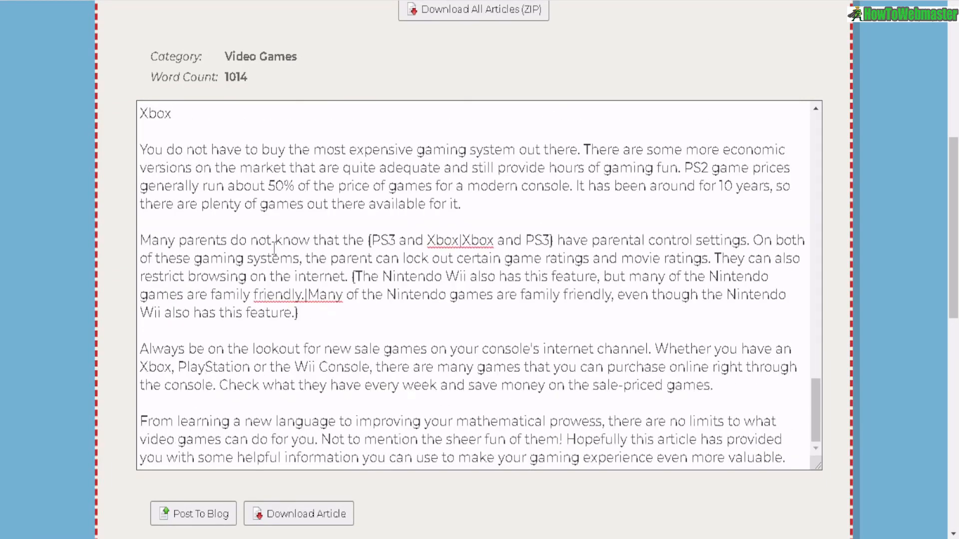
pyautogui.scroll(-2, 275, 248)
# - Compare the article's spintax phrases with the Spin Phrases Only and no-spintax advanced options
pyautogui.moveTo(364, 159); pyautogui.dragTo(552, 158)
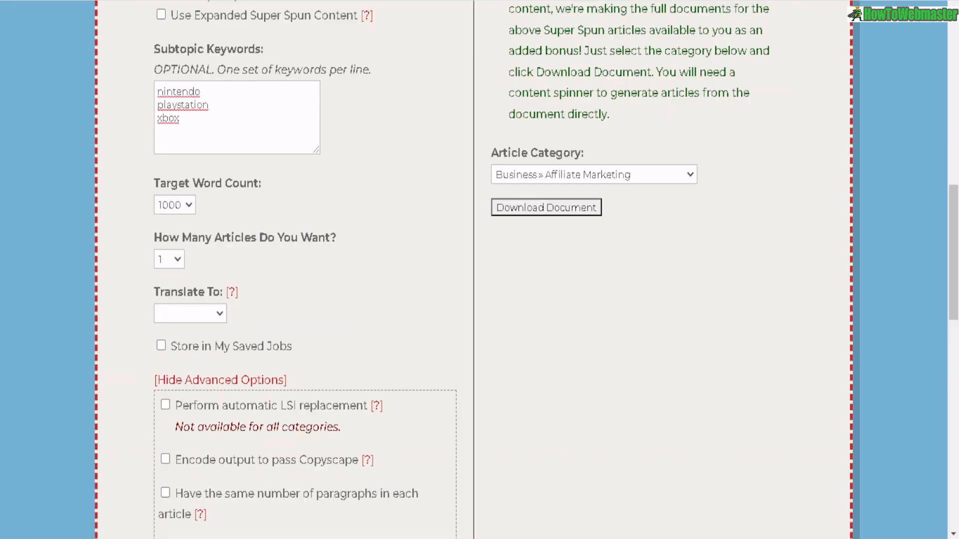
pyautogui.scroll(-8, 326, 169)
pyautogui.moveTo(198, 170); pyautogui.dragTo(326, 169)
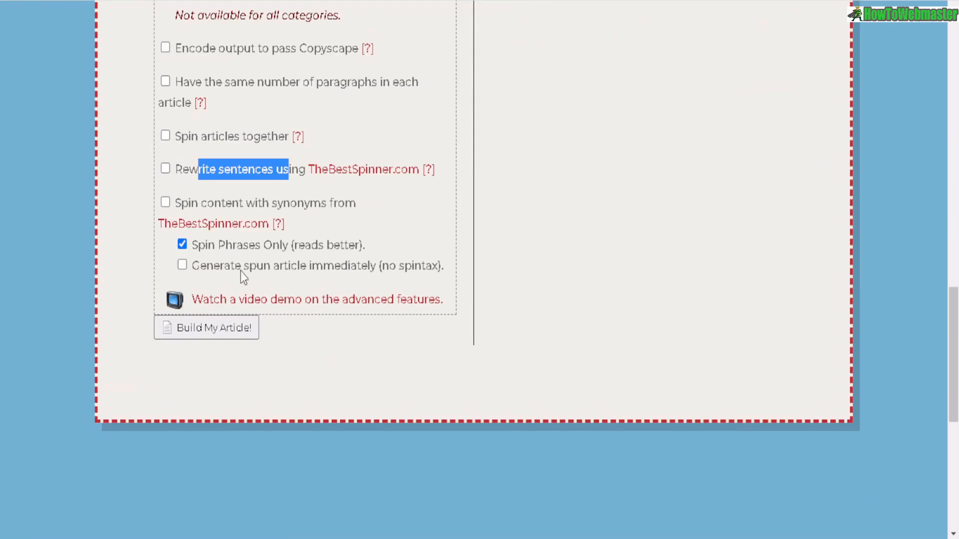
pyautogui.moveTo(189, 246); pyautogui.dragTo(273, 246)
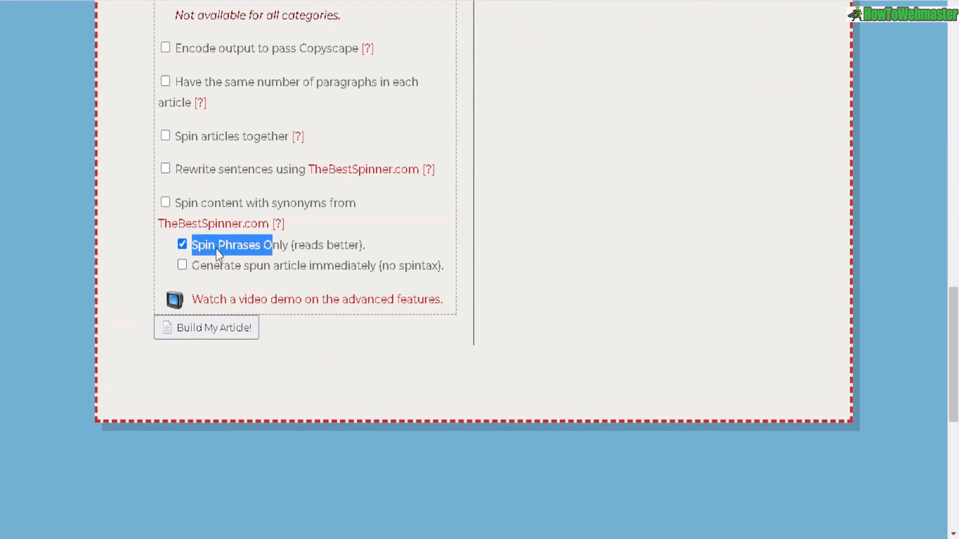
pyautogui.click(182, 265)
pyautogui.moveTo(382, 265); pyautogui.dragTo(438, 265)
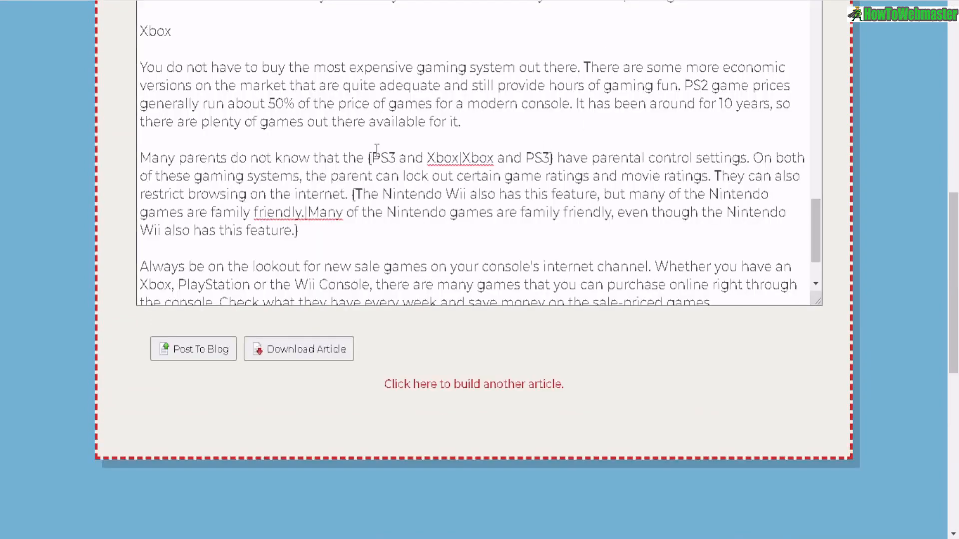
pyautogui.moveTo(366, 158); pyautogui.dragTo(554, 158)
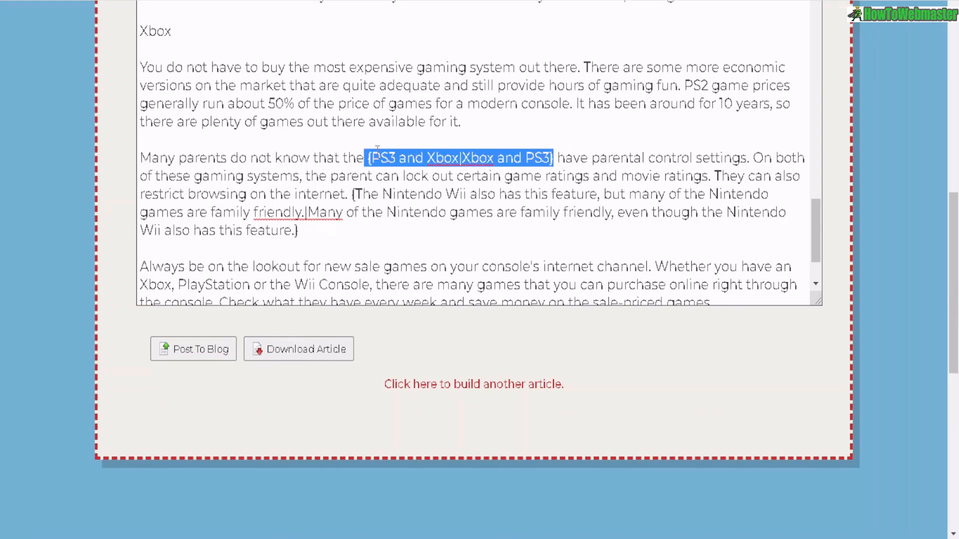
pyautogui.moveTo(366, 158); pyautogui.dragTo(557, 159)
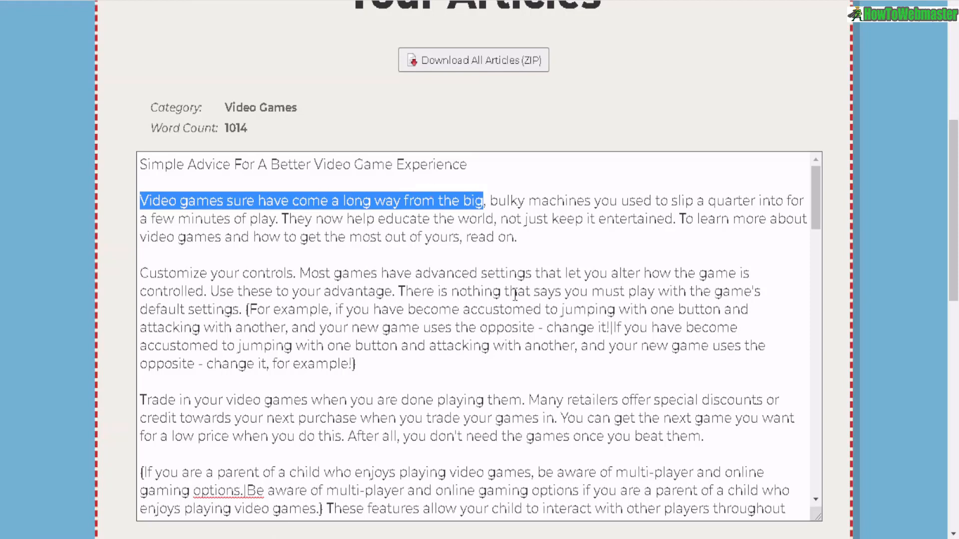
# - Search Google for the article's quoted opening sentence and scroll through the results
pyautogui.rightClick(373, 201)
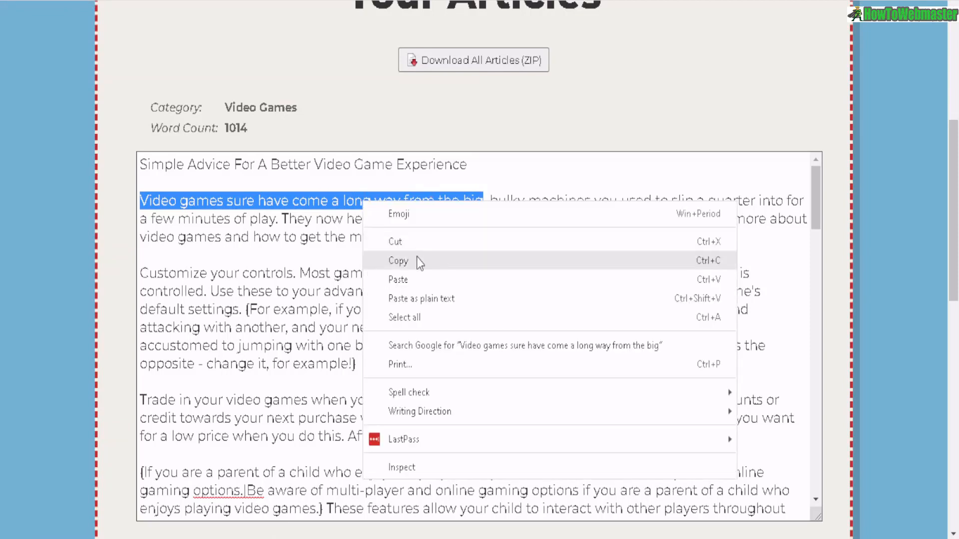
pyautogui.click(416, 257)
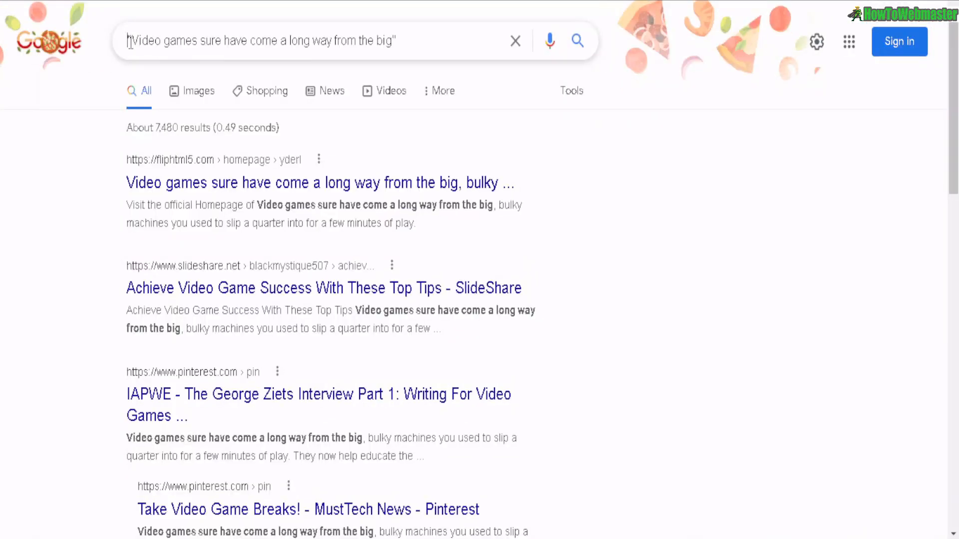
pyautogui.hotkey('ctrl', 'a')
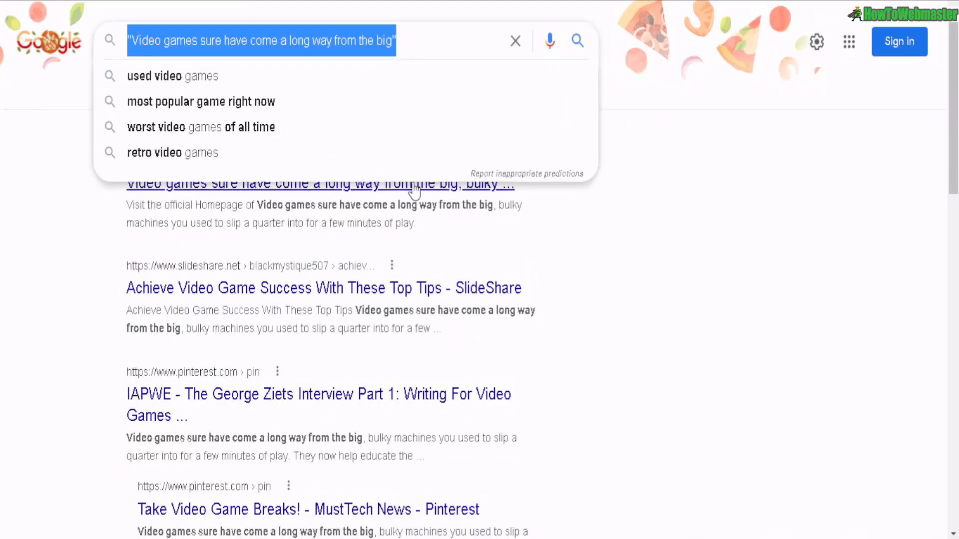
pyautogui.click(694, 259)
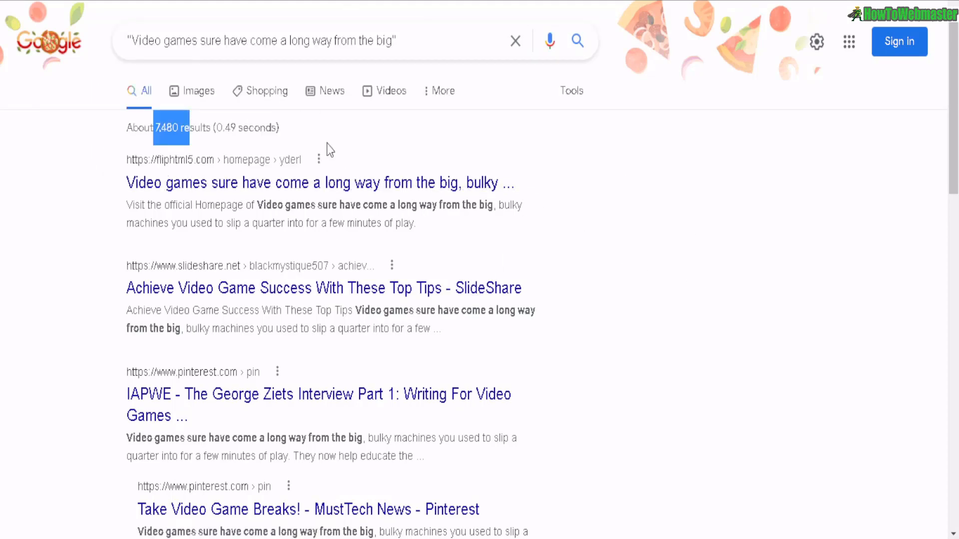
pyautogui.scroll(-6, 327, 145)
pyautogui.scroll(-8, 328, 149)
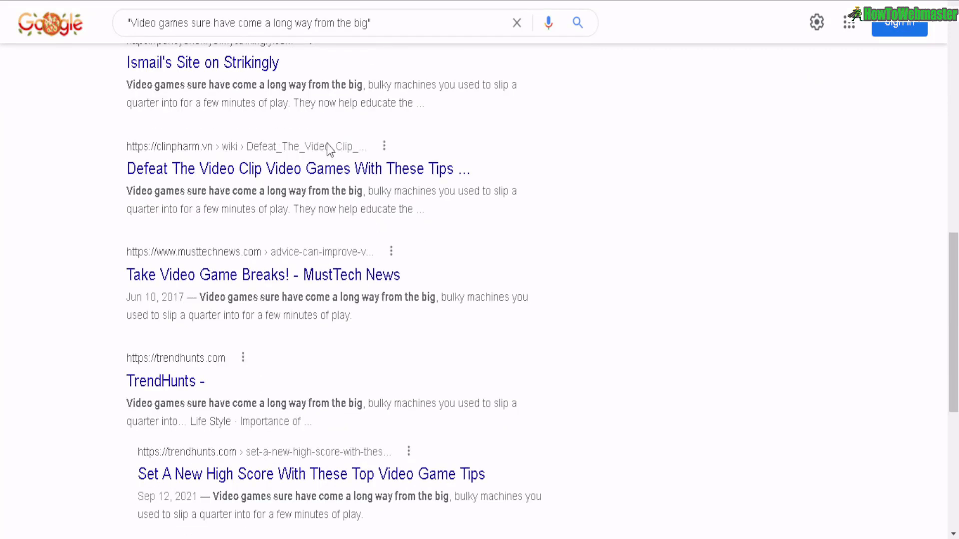
pyautogui.scroll(-5, 364, 204)
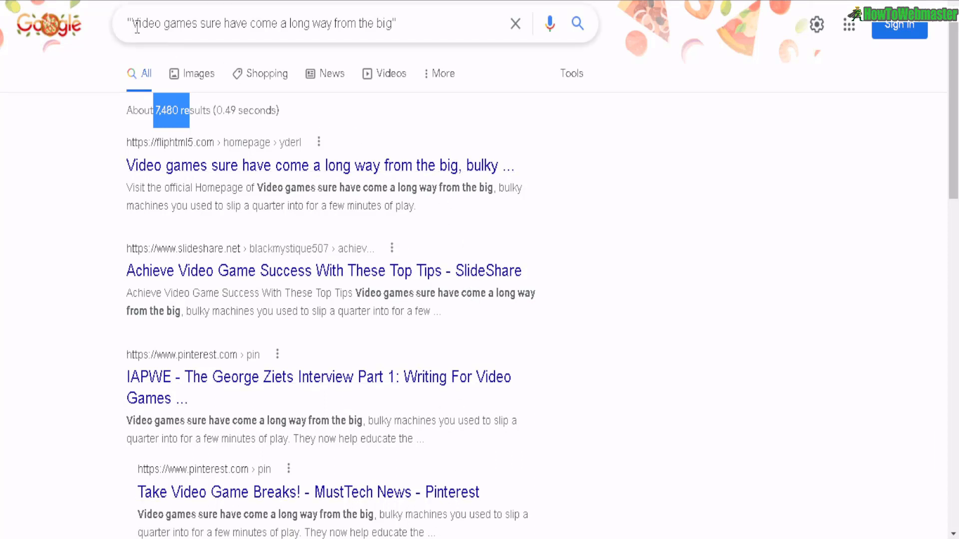
# - Compare the quoted Google search phrase with the opening sentence of the generated Video Games article
pyautogui.moveTo(137, 27); pyautogui.dragTo(399, 25)
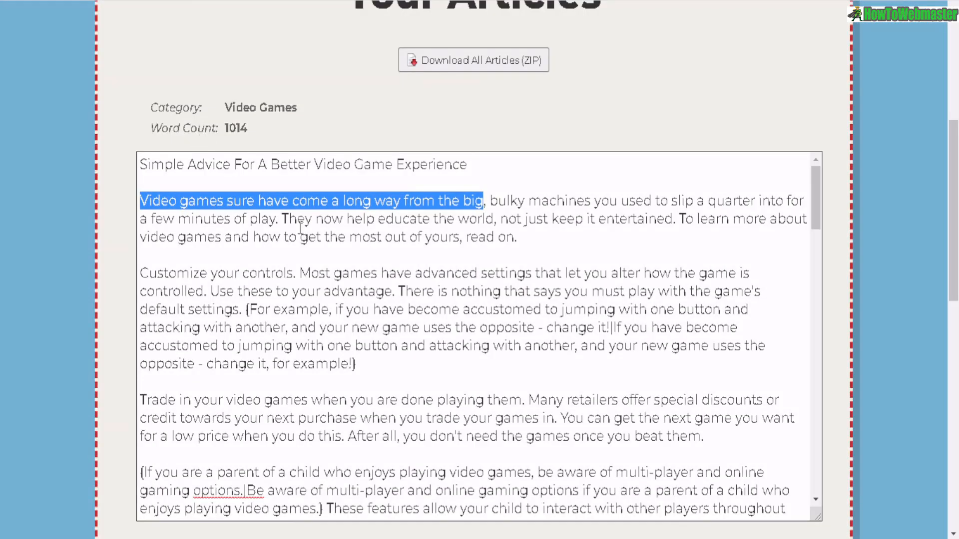
pyautogui.tripleClick(178, 265)
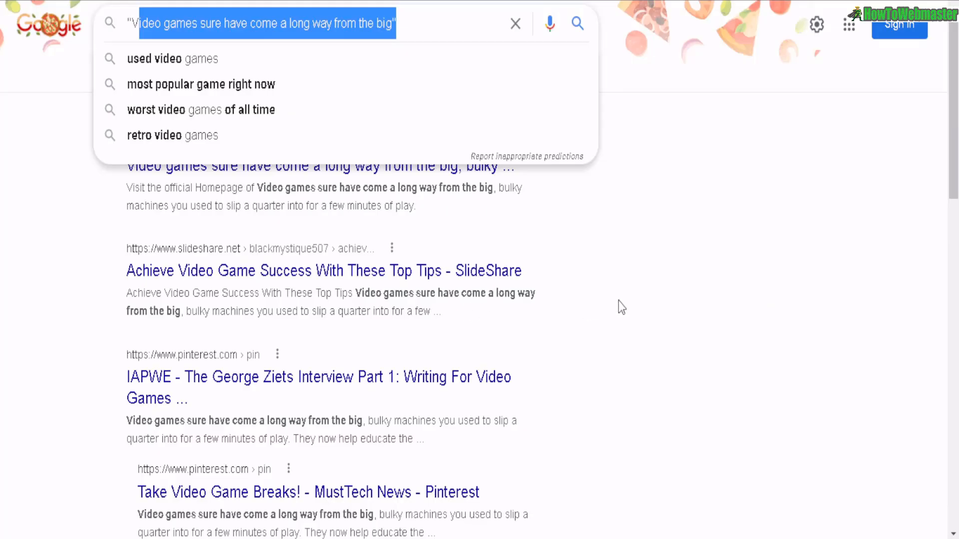
pyautogui.click(629, 302)
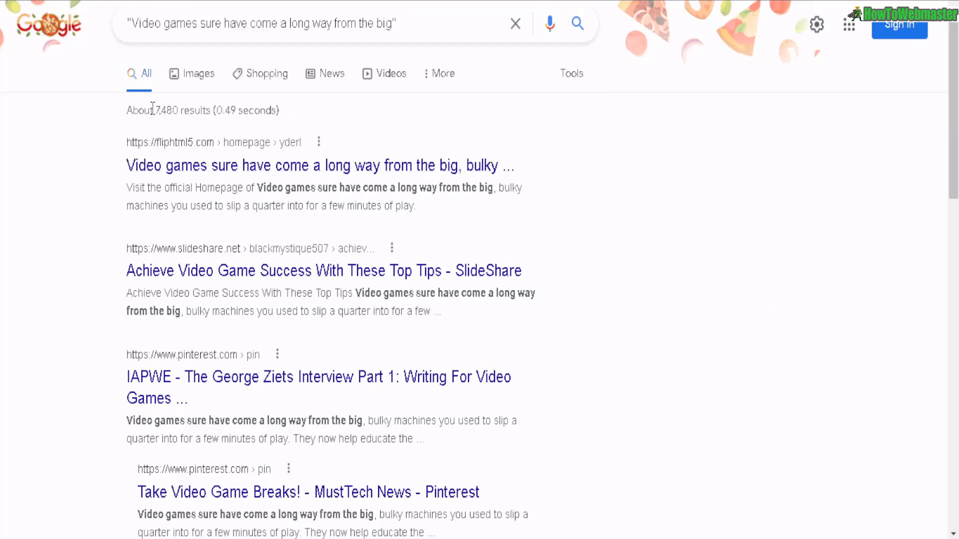
pyautogui.moveTo(153, 110); pyautogui.dragTo(202, 110)
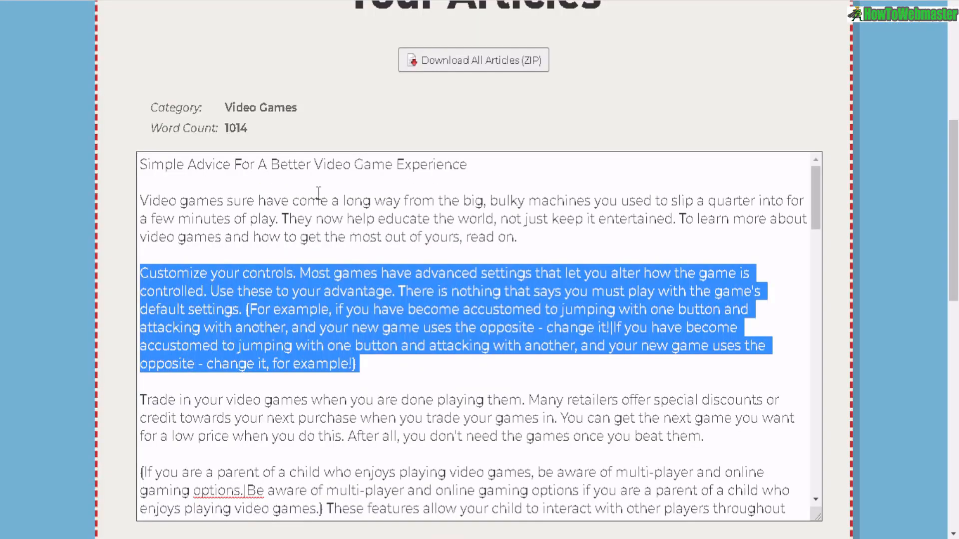
pyautogui.click(318, 192)
pyautogui.moveTo(282, 219); pyautogui.dragTo(141, 182)
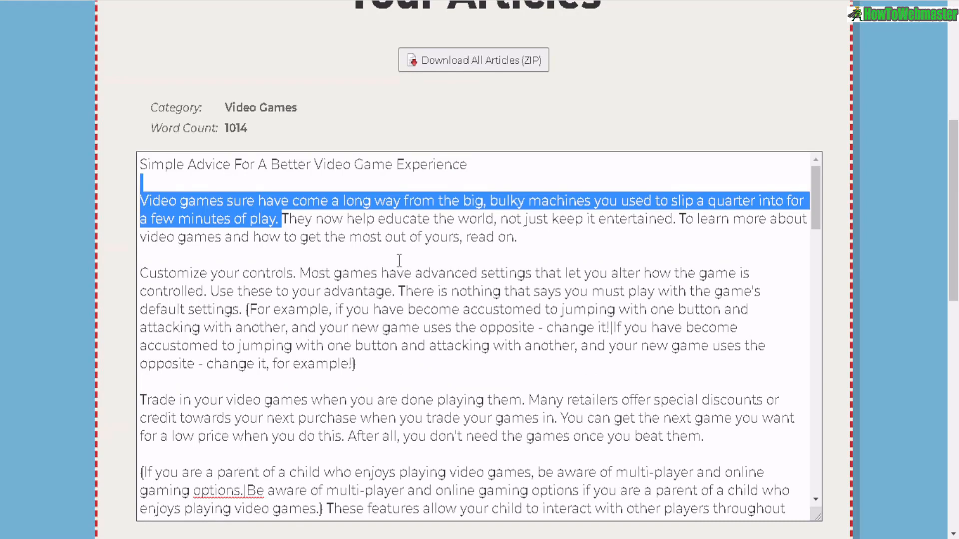
pyautogui.click(496, 538)
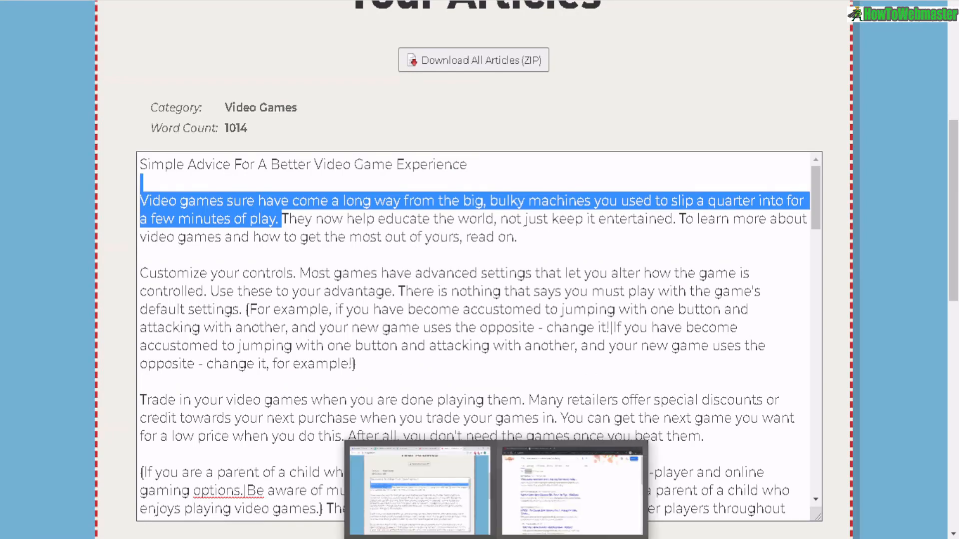
pyautogui.click(572, 494)
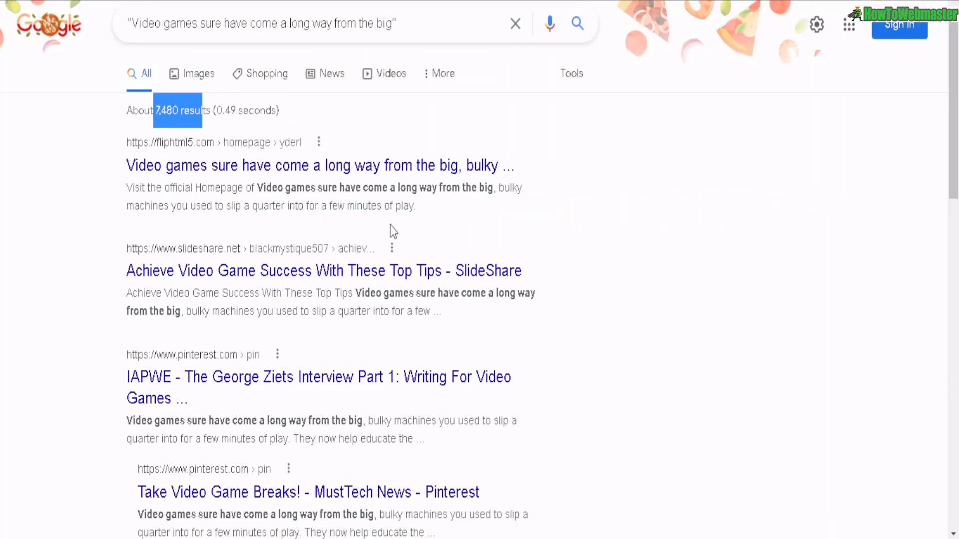
# - Open the first search result in a new tab and locate the paragraph matching the article's opening sentence
pyautogui.rightClick(270, 166)
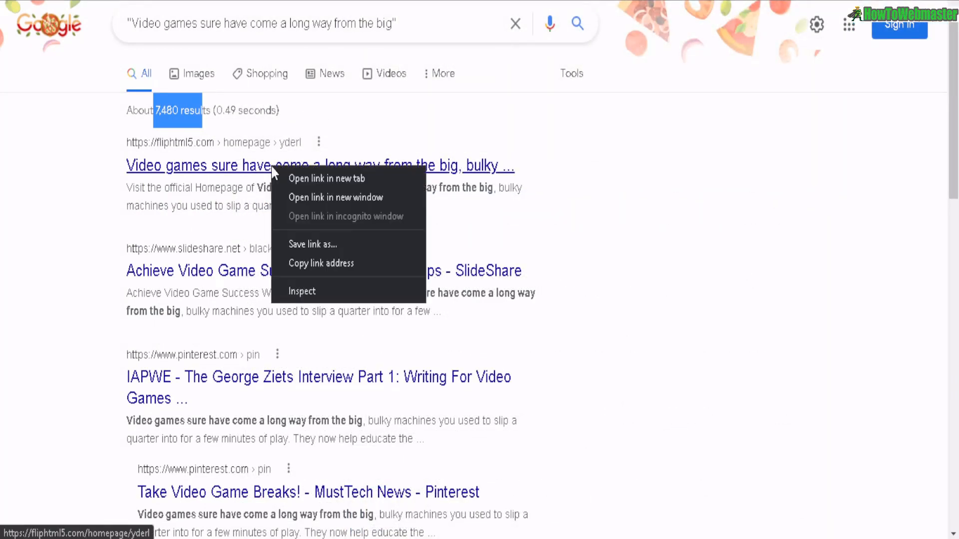
pyautogui.click(304, 173)
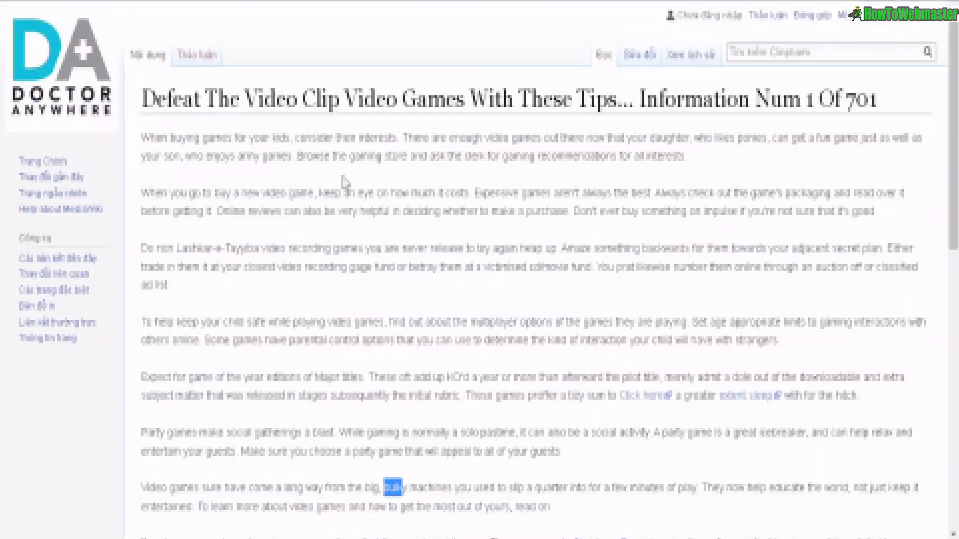
pyautogui.scroll(-3, 569, 210)
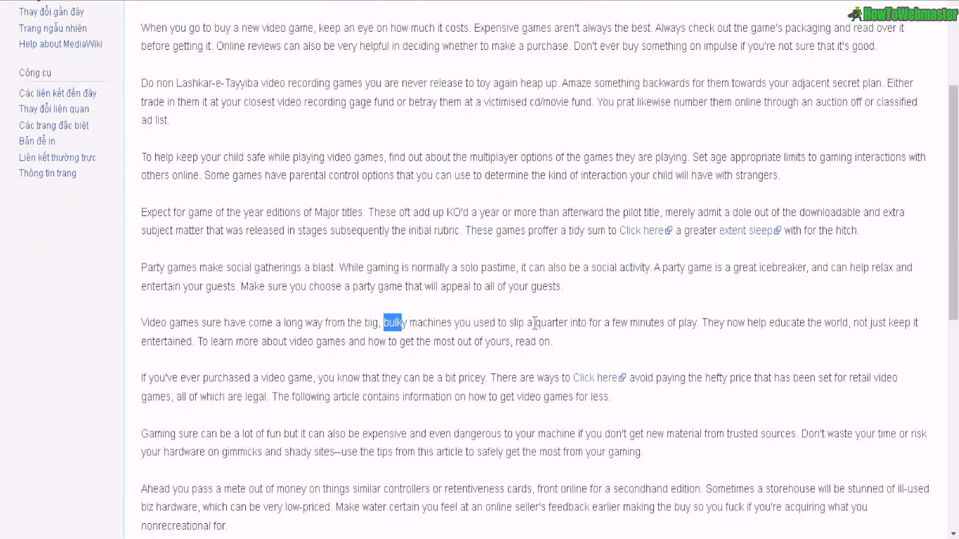
pyautogui.moveTo(379, 322); pyautogui.dragTo(147, 322)
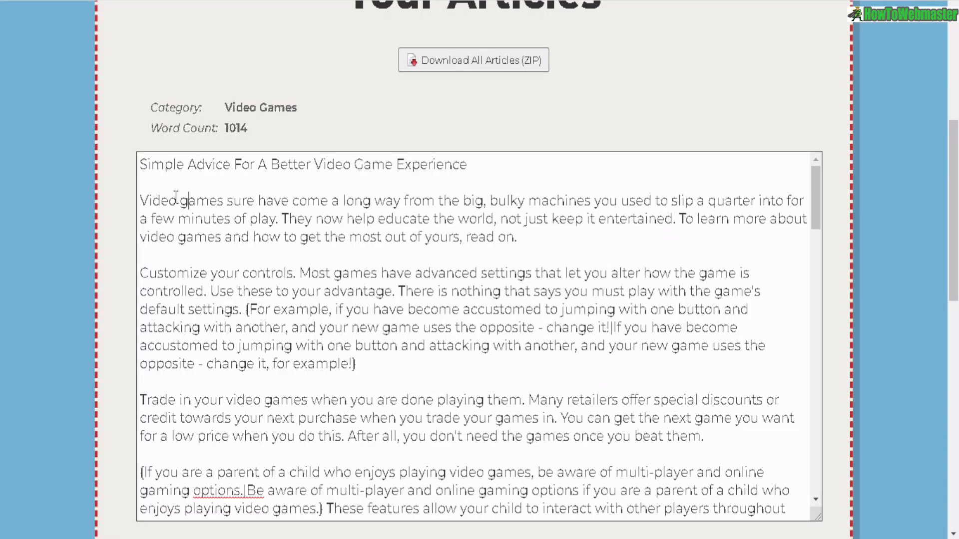
pyautogui.moveTo(173, 199); pyautogui.dragTo(491, 199)
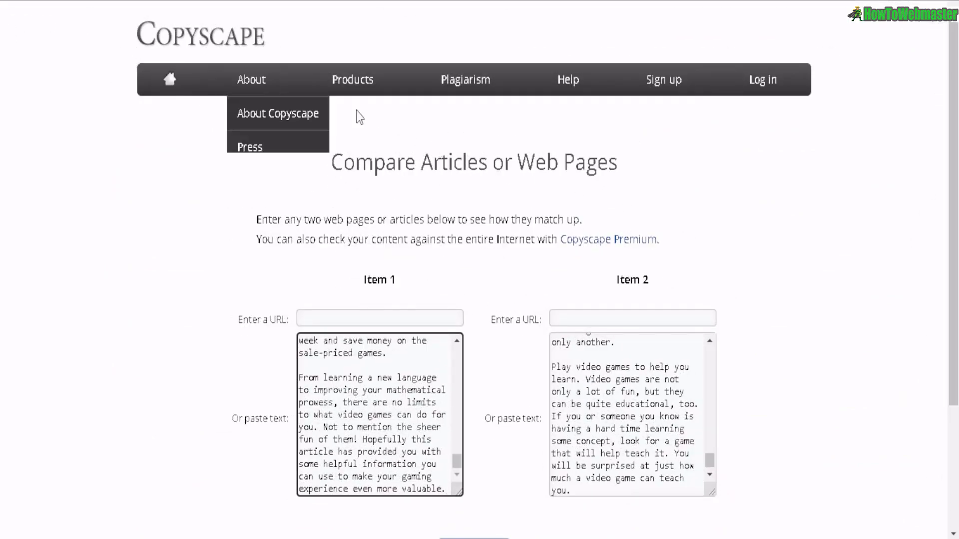
# - Run a Copyscape Compare Articles check between the generated article text and the found page's text
pyautogui.scroll(-2, 364, 122)
pyautogui.moveTo(344, 79); pyautogui.dragTo(636, 100)
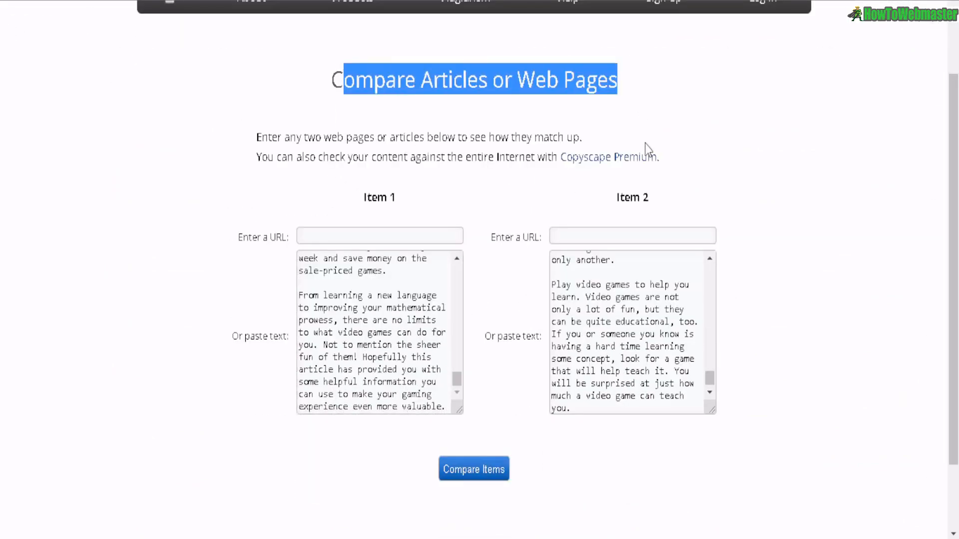
pyautogui.scroll(-2, 645, 143)
pyautogui.moveTo(353, 185); pyautogui.dragTo(348, 283)
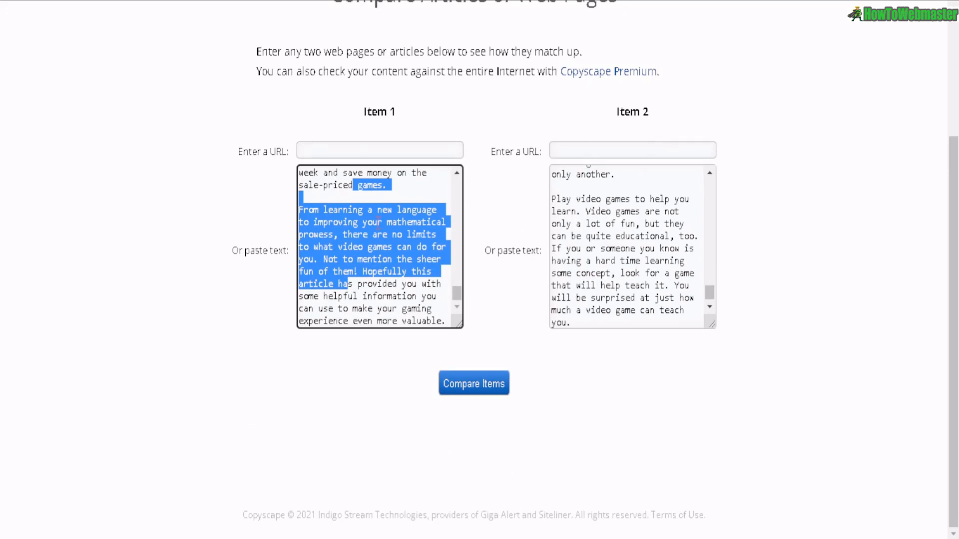
pyautogui.moveTo(603, 186); pyautogui.dragTo(606, 309)
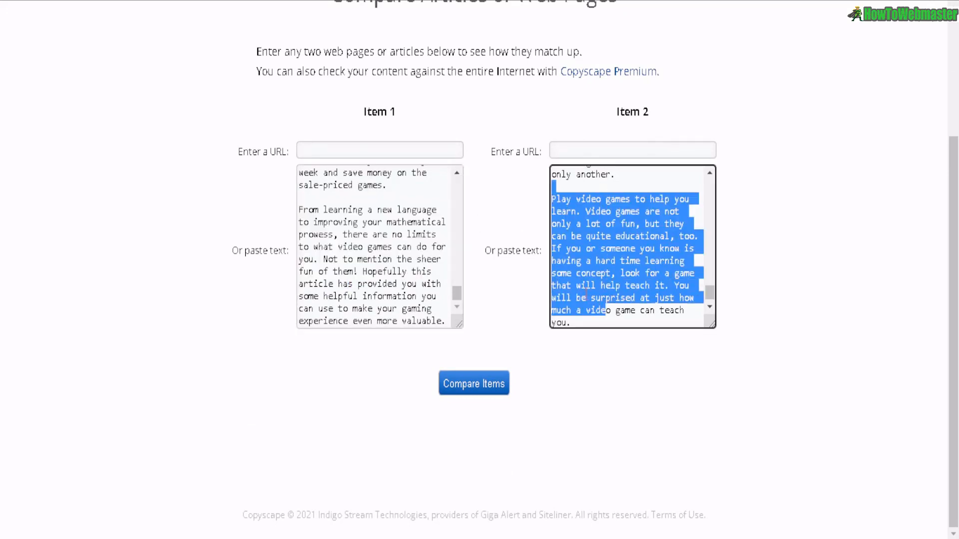
pyautogui.click(464, 387)
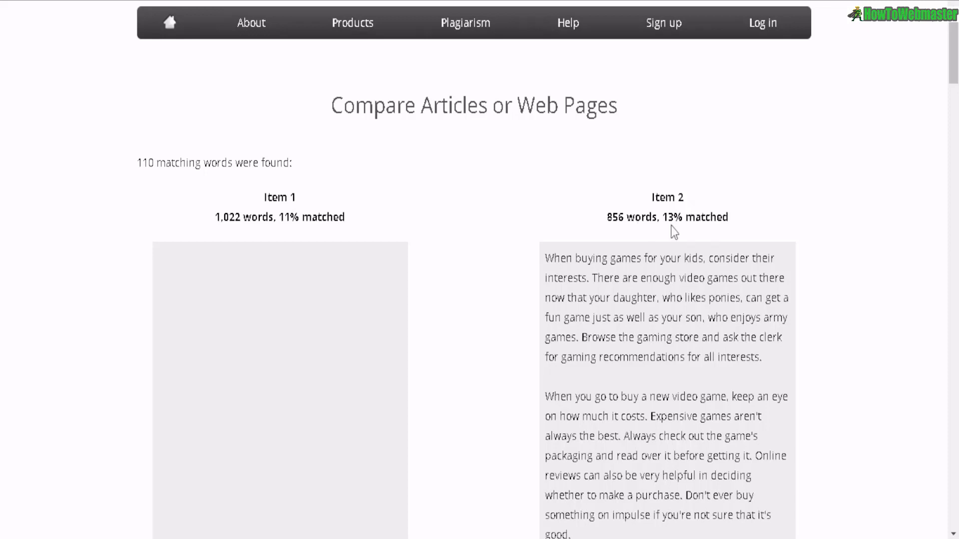
# - Examine the comparison results and the matching paragraphs highlighted in both items
pyautogui.moveTo(662, 216); pyautogui.dragTo(726, 224)
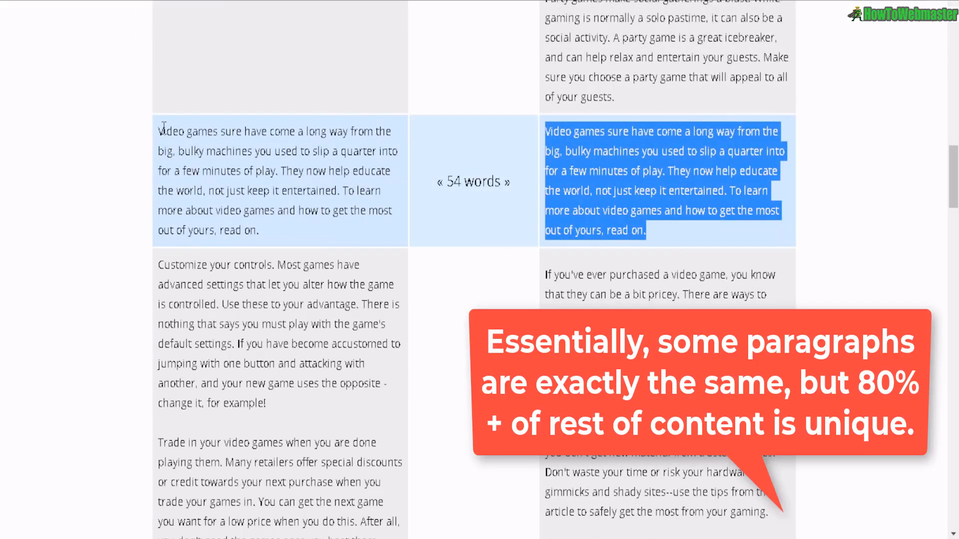
pyautogui.moveTo(164, 129); pyautogui.dragTo(325, 238)
pyautogui.click(164, 132)
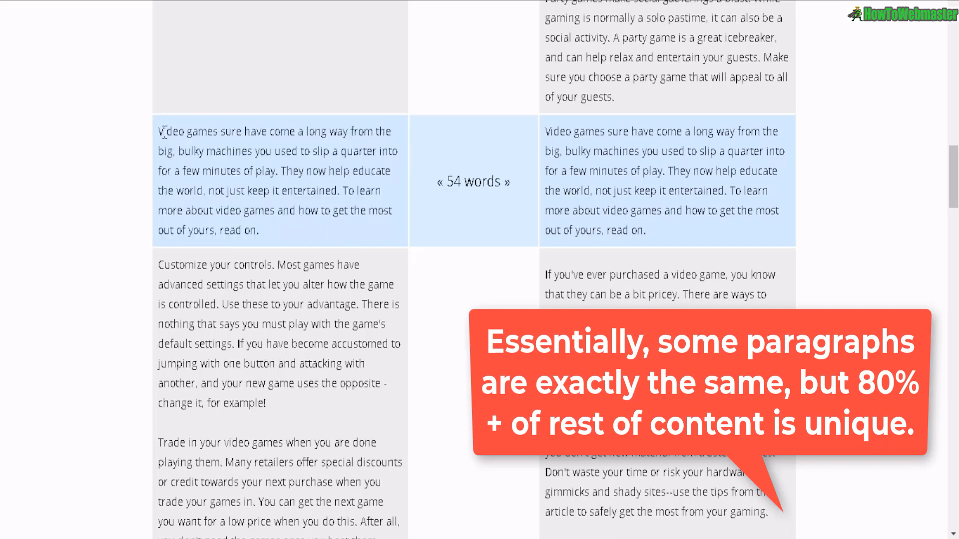
pyautogui.moveTo(159, 131); pyautogui.dragTo(261, 231)
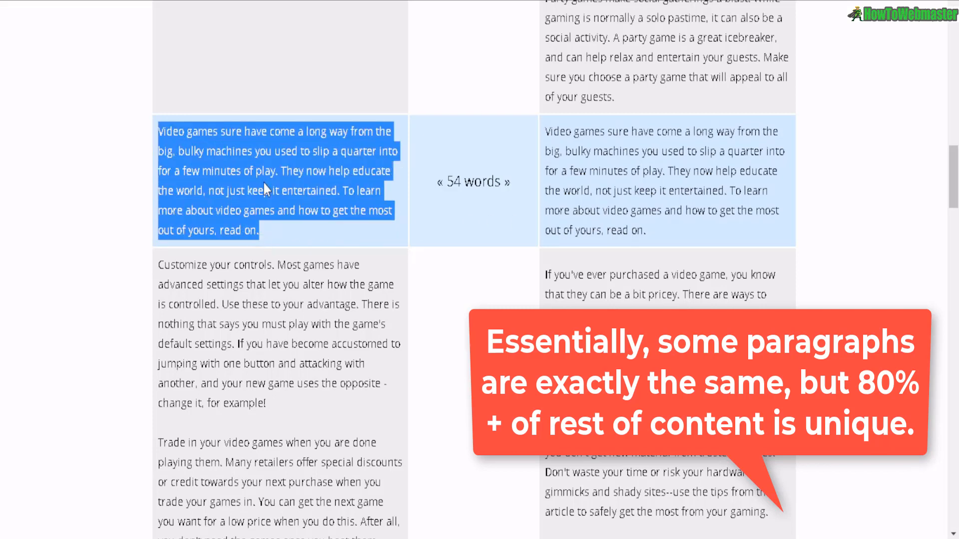
pyautogui.click(553, 134)
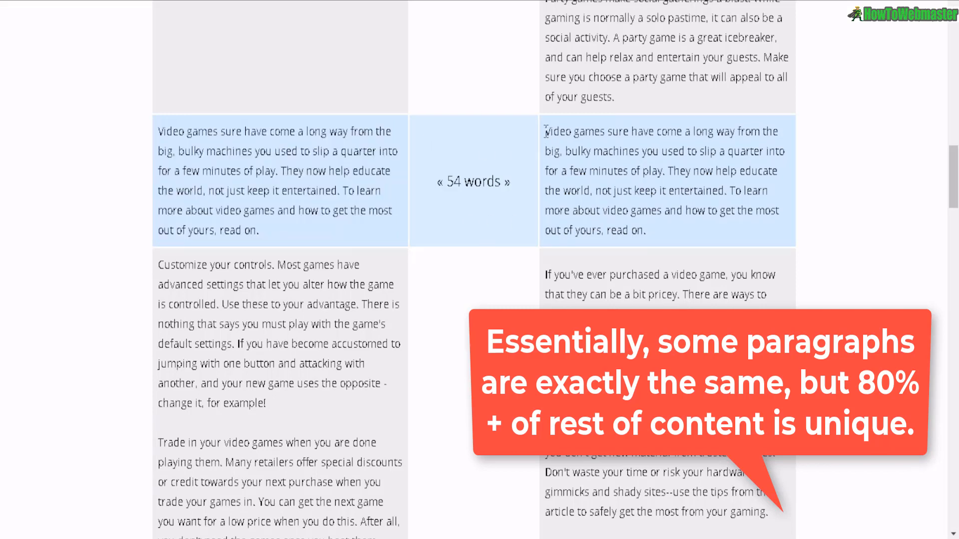
pyautogui.moveTo(550, 132); pyautogui.dragTo(655, 233)
pyautogui.scroll(3, 665, 190)
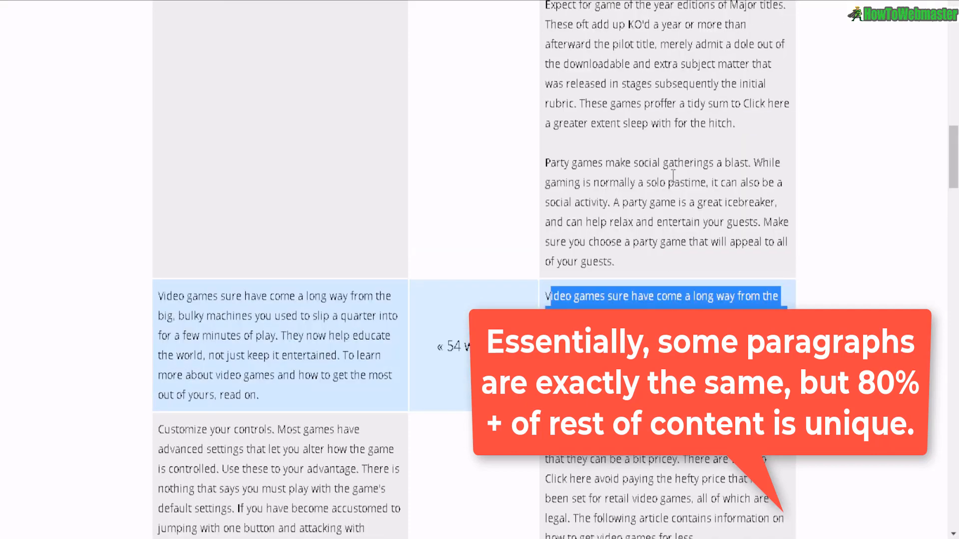
pyautogui.scroll(-3, 662, 52)
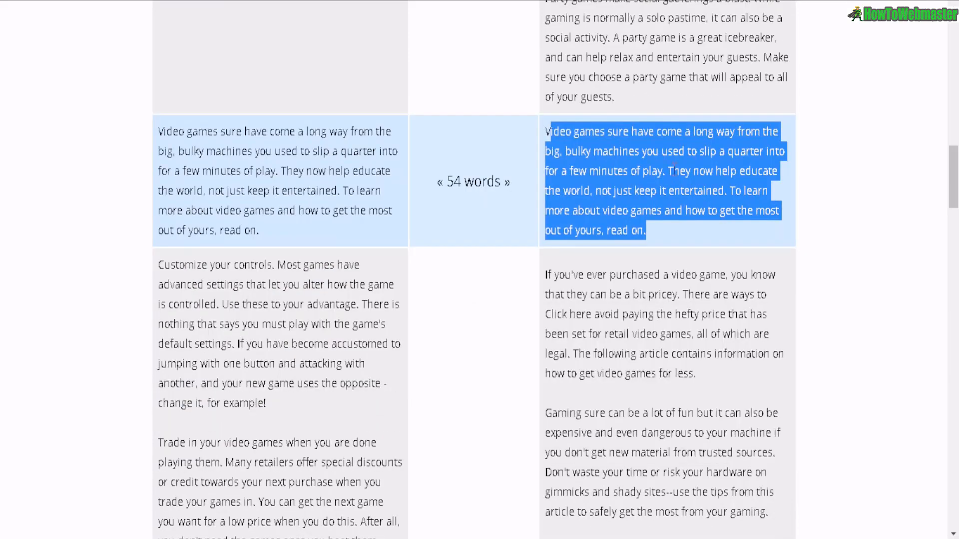
pyautogui.scroll(-12, 685, 163)
pyautogui.moveTo(160, 80); pyautogui.dragTo(332, 151)
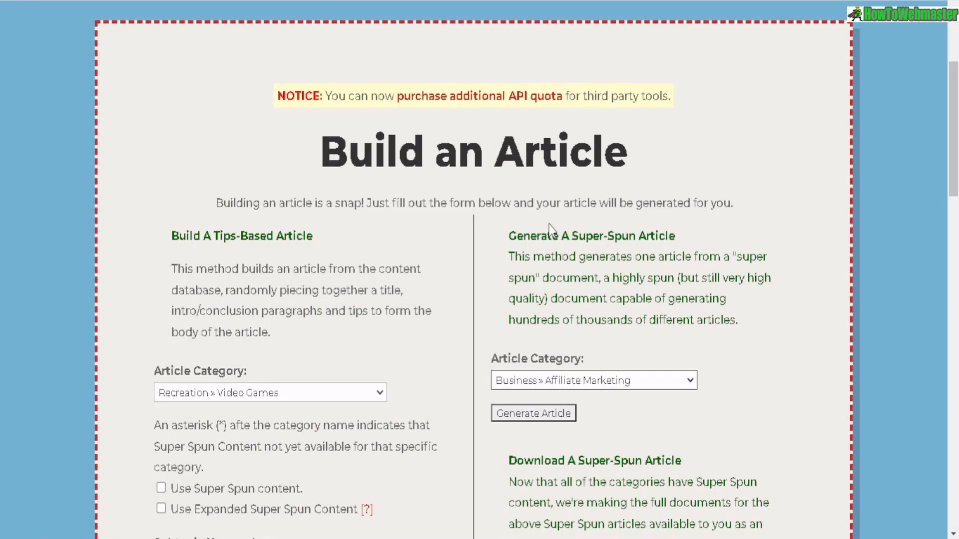
pyautogui.scroll(-3, 550, 230)
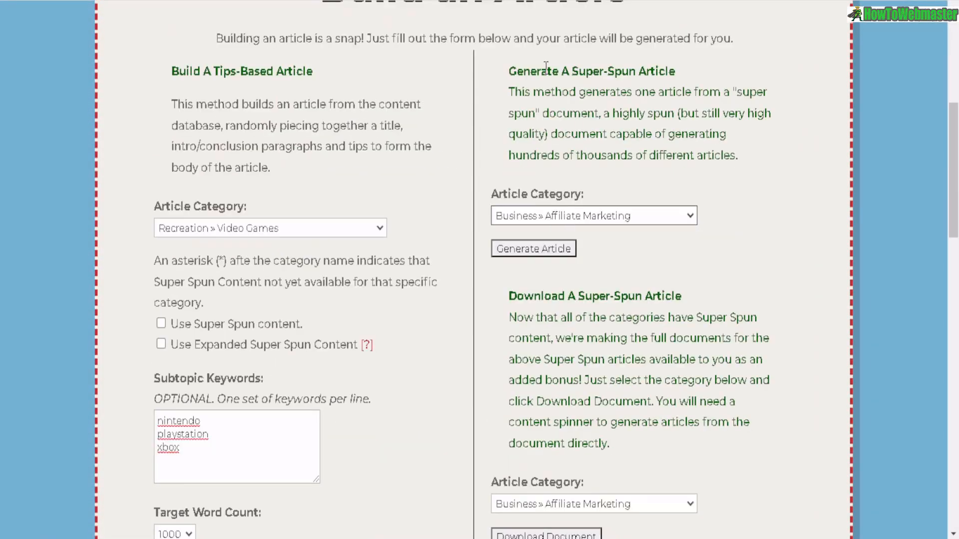
# - Generate a super-spun article in the Business » Affiliate Marketing category
pyautogui.moveTo(563, 71); pyautogui.dragTo(675, 72)
pyautogui.click(572, 223)
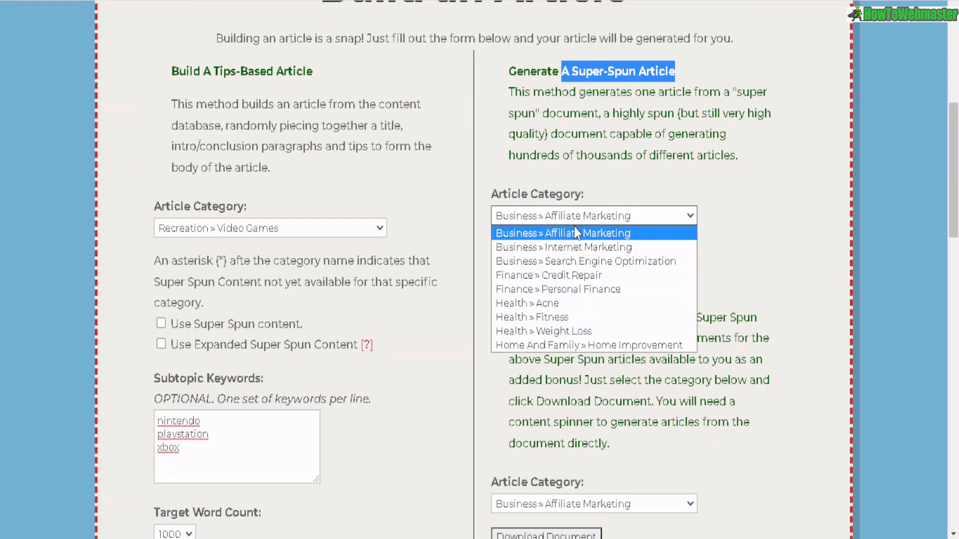
pyautogui.click(548, 232)
pyautogui.click(507, 246)
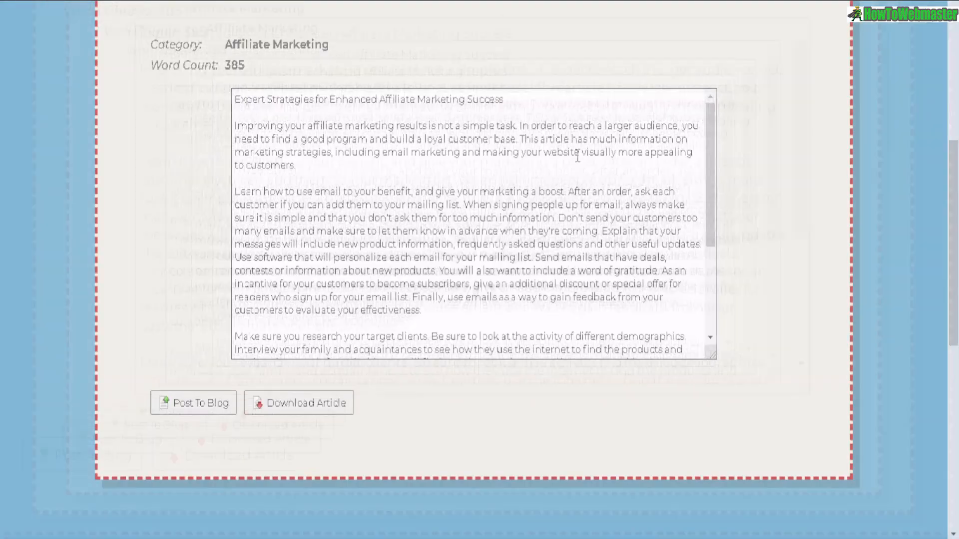
# - Review the generated Affiliate Marketing article's word count and select its opening sentence
pyautogui.scroll(2, 451, 133)
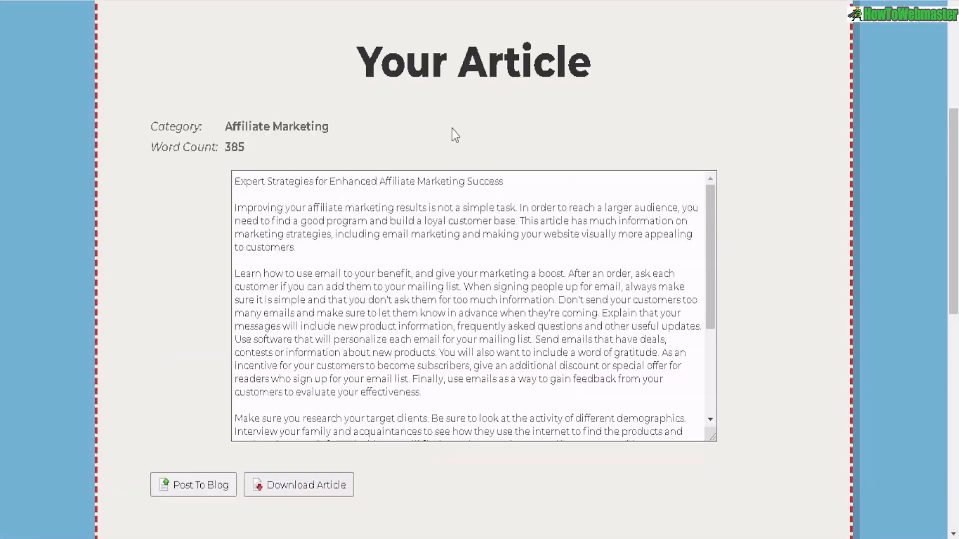
pyautogui.scroll(-2, 350, 115)
pyautogui.moveTo(228, 68); pyautogui.dragTo(256, 65)
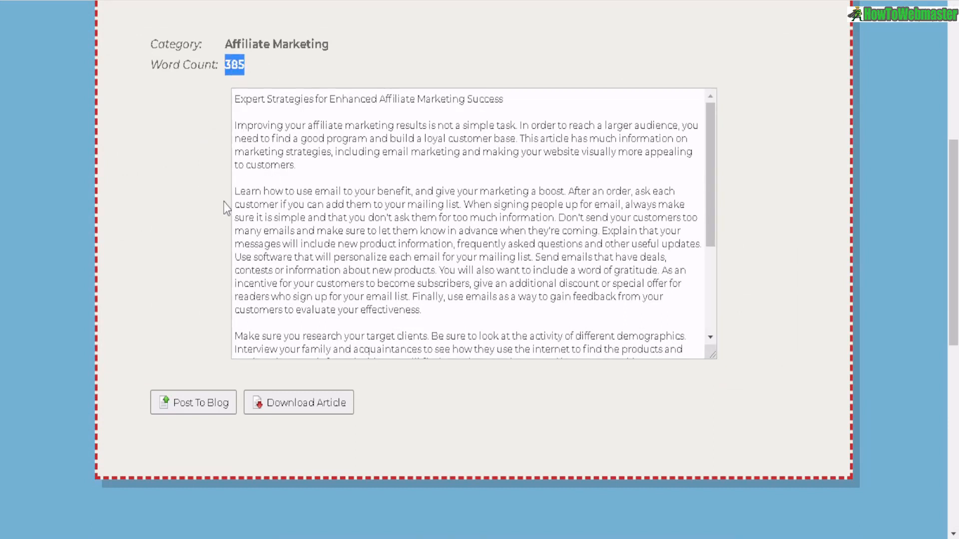
pyautogui.moveTo(234, 194); pyautogui.dragTo(458, 305)
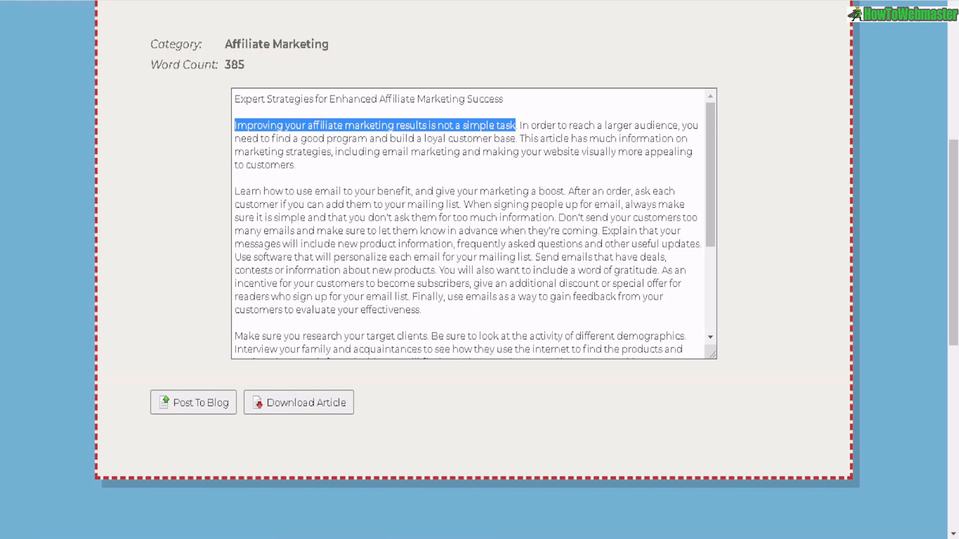
# - Search Google for the Affiliate Marketing article's quoted opening sentence and check the results
pyautogui.click(556, 497)
pyautogui.moveTo(144, 40); pyautogui.dragTo(470, 43)
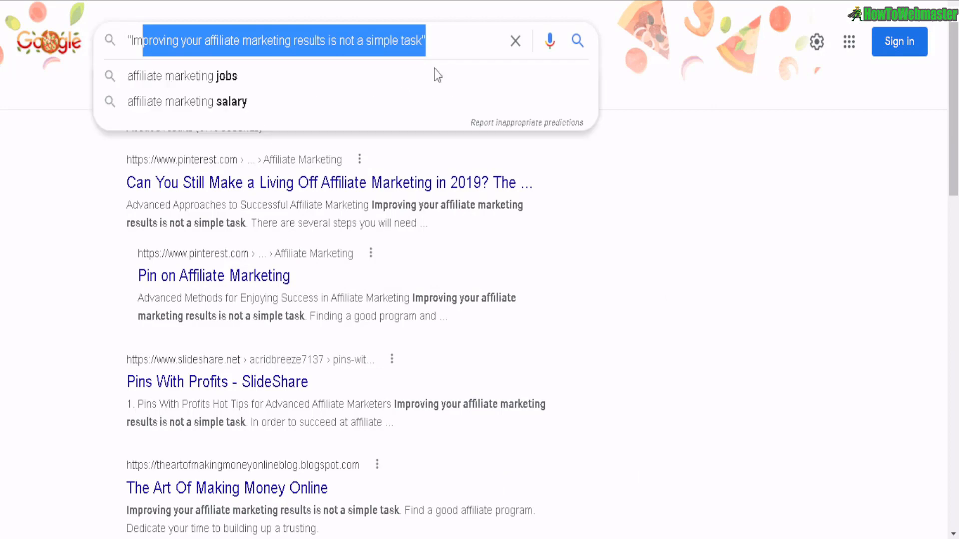
pyautogui.click(336, 135)
pyautogui.moveTo(152, 129); pyautogui.dragTo(193, 128)
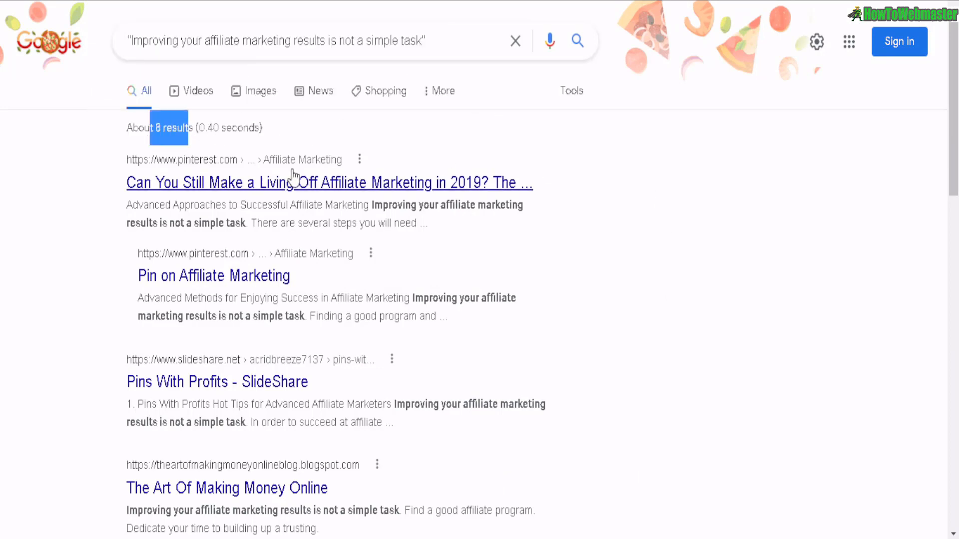
pyautogui.scroll(-15, 340, 210)
pyautogui.scroll(15, 380, 237)
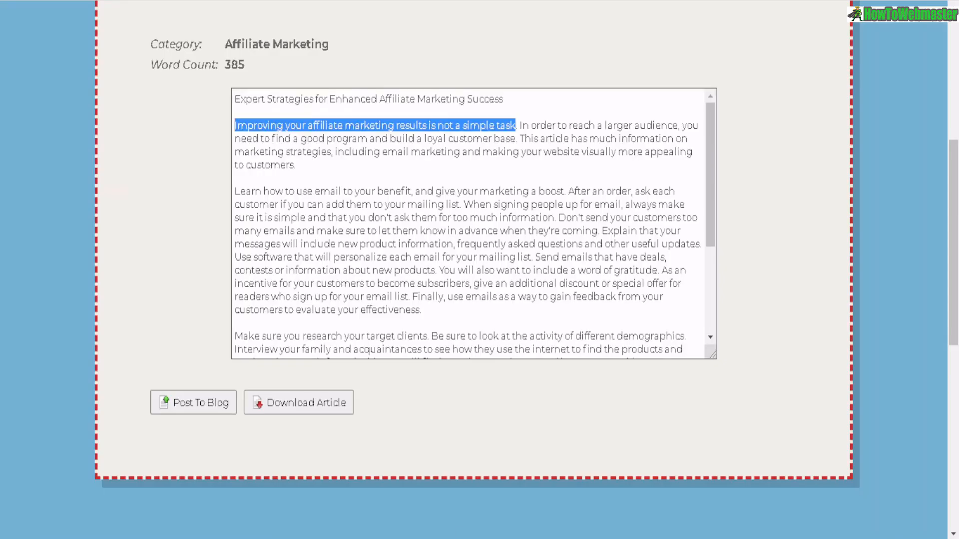
# - Return to the Build an Article form and browse the tips-based Article Category list
pyautogui.click(383, 197)
pyautogui.moveTo(462, 283); pyautogui.dragTo(253, 67)
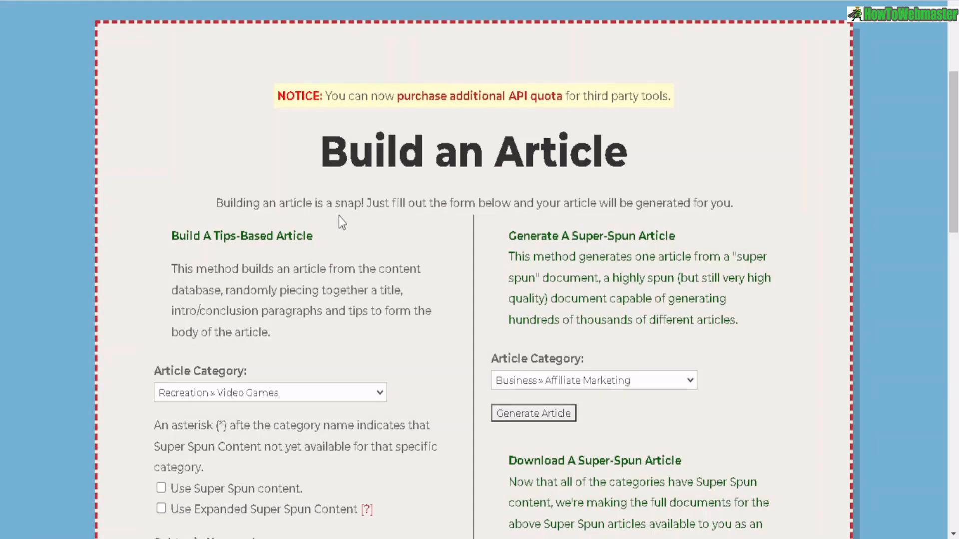
pyautogui.scroll(-5, 339, 216)
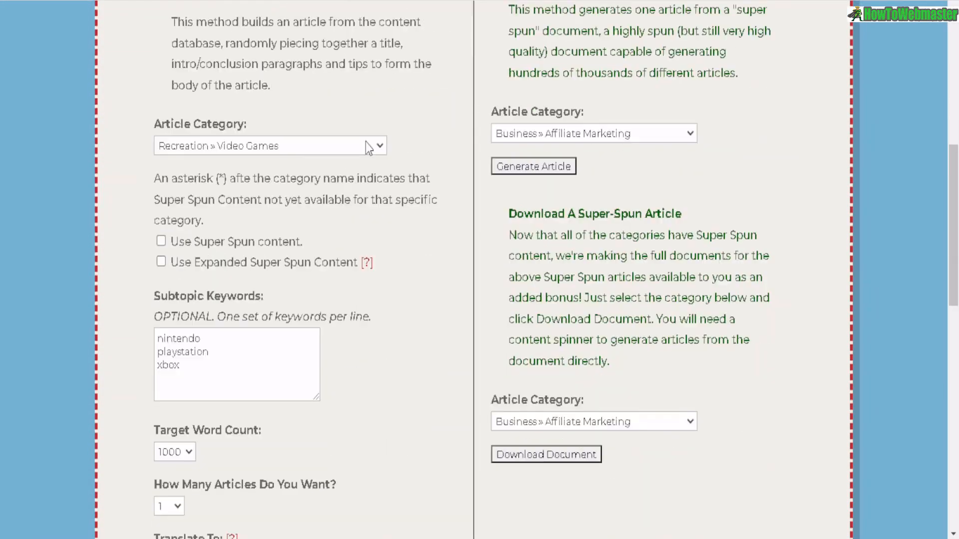
pyautogui.click(367, 145)
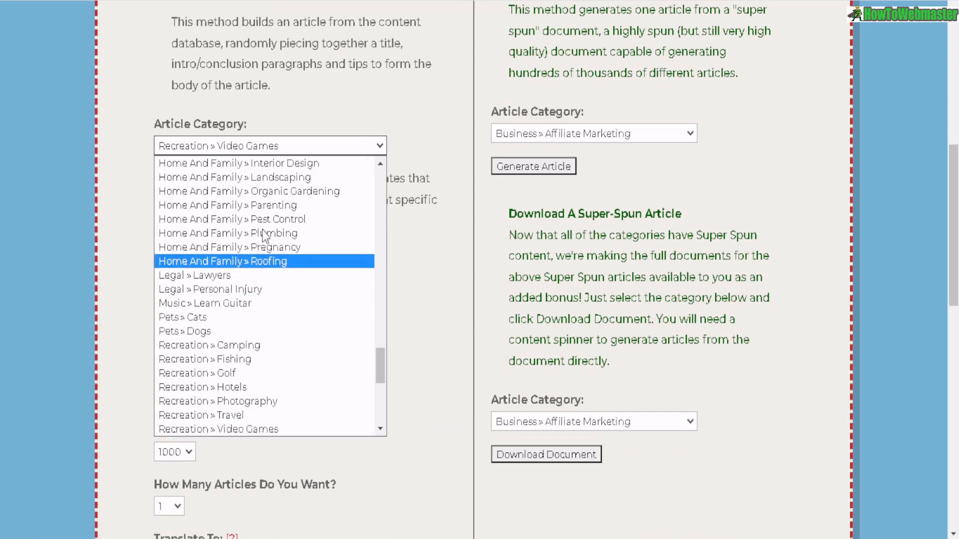
pyautogui.moveTo(383, 370); pyautogui.dragTo(359, 422)
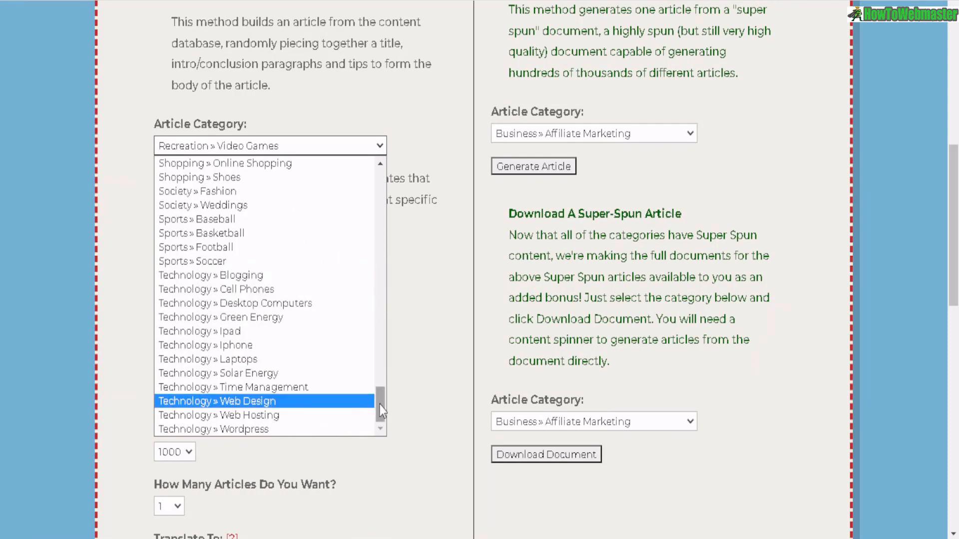
pyautogui.moveTo(380, 405); pyautogui.dragTo(379, 190)
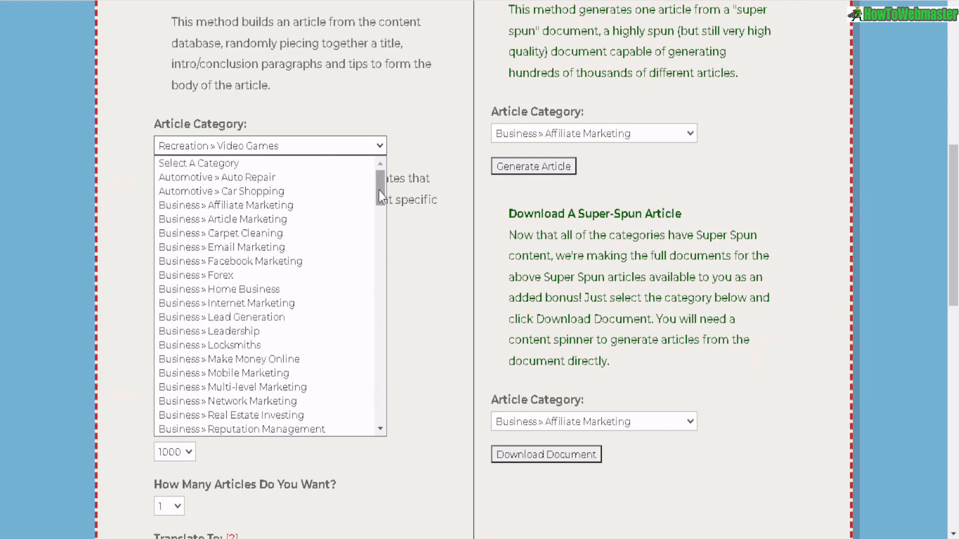